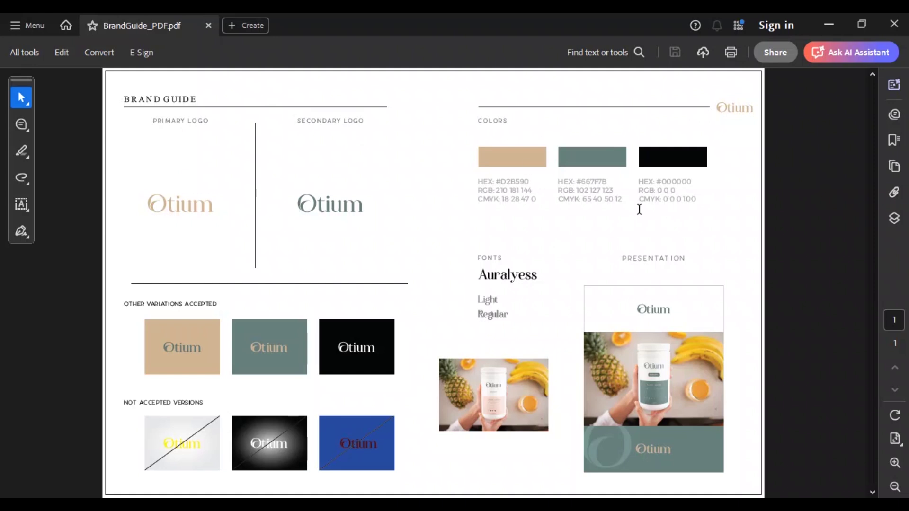
Examine the product label mockups in the brand guide's Presentation section
{"action": "scroll", "coordinate": [657, 358], "scroll_direction": "up", "scroll_amount": 4}
{"action": "scroll", "coordinate": [658, 278], "scroll_direction": "down", "scroll_amount": 2}
{"action": "scroll", "coordinate": [658, 280], "scroll_direction": "down", "scroll_amount": 3}
{"action": "scroll", "coordinate": [710, 269], "scroll_direction": "up", "scroll_amount": 1}
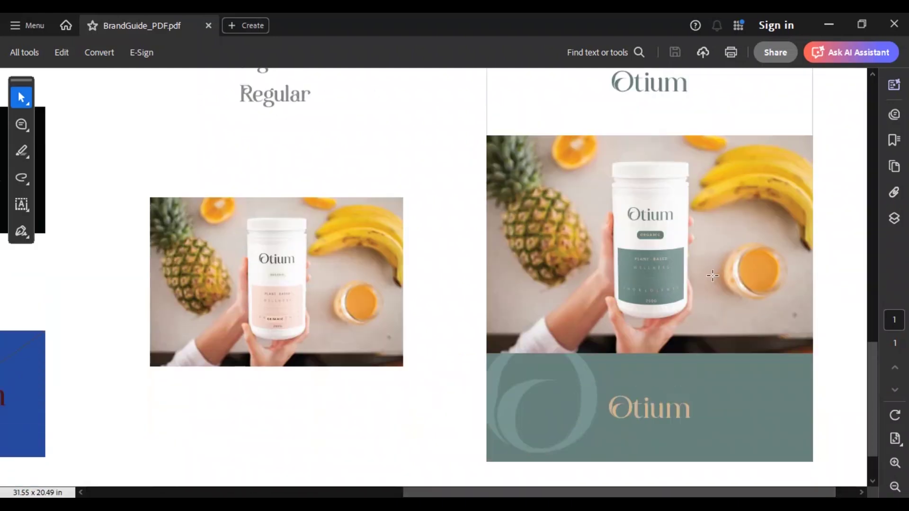
{"action": "scroll", "coordinate": [467, 335], "scroll_direction": "down", "scroll_amount": 1}
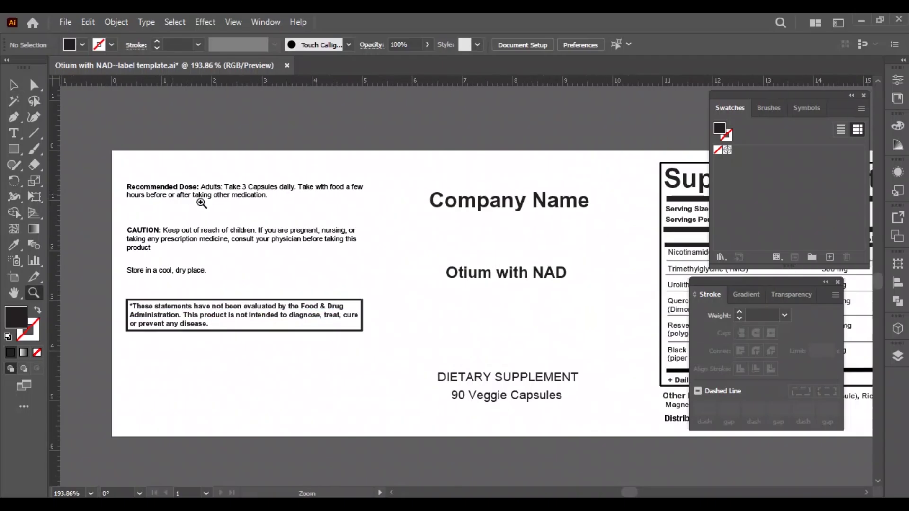
Rewrap the Recommended Dose paragraph, starting a new line at "Take with food" and another at "other medication."
{"action": "left_click_drag", "start_coordinate": [202, 203], "coordinate": [260, 221]}
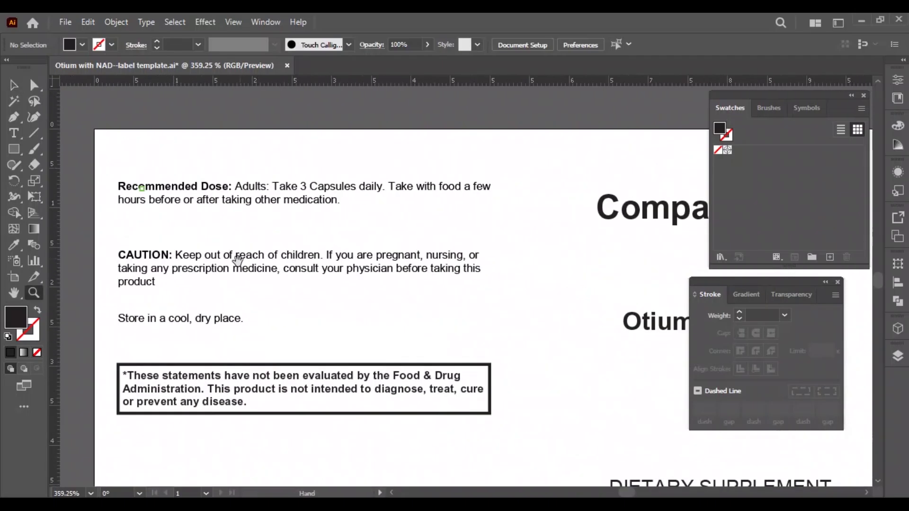
{"action": "left_click_drag", "start_coordinate": [240, 259], "coordinate": [282, 241]}
{"action": "key", "text": "v"}
{"action": "key", "text": "t"}
{"action": "left_click", "coordinate": [432, 166]}
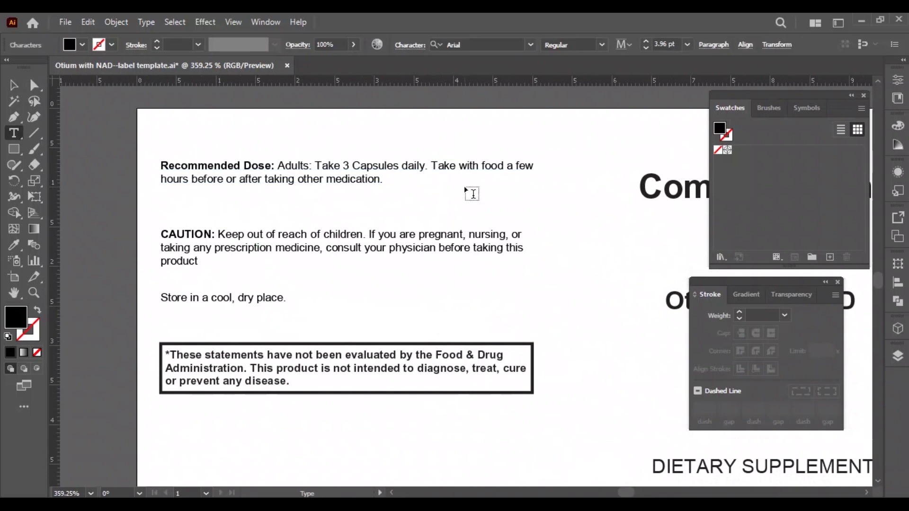
{"action": "key", "text": "Return"}
{"action": "key", "text": "Delete"}
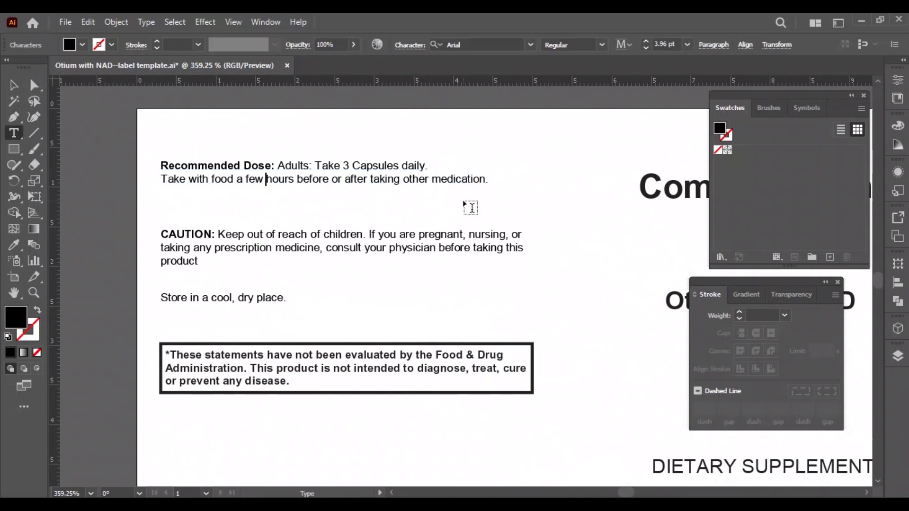
{"action": "key", "text": "Return"}
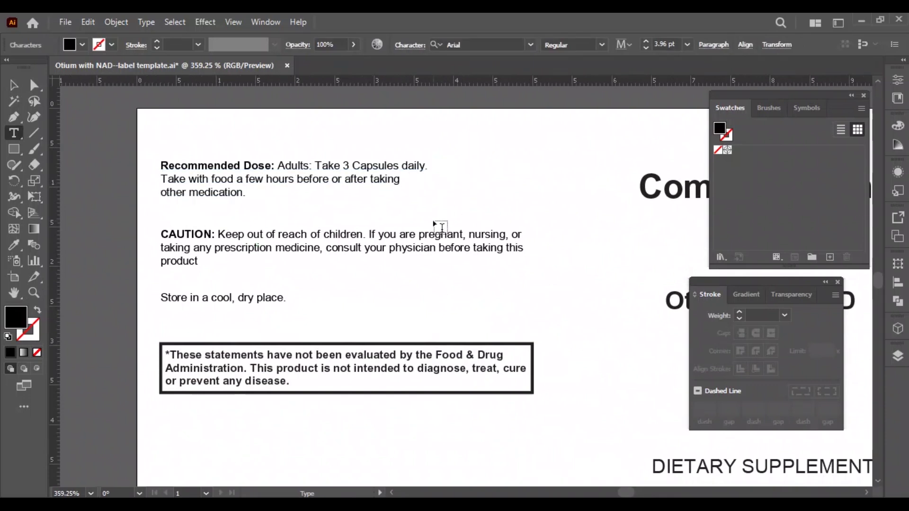
Put the "Recommended Dose:" heading on its own line and shift the text block up slightly
{"action": "left_click", "coordinate": [277, 166]}
{"action": "key", "text": "Return"}
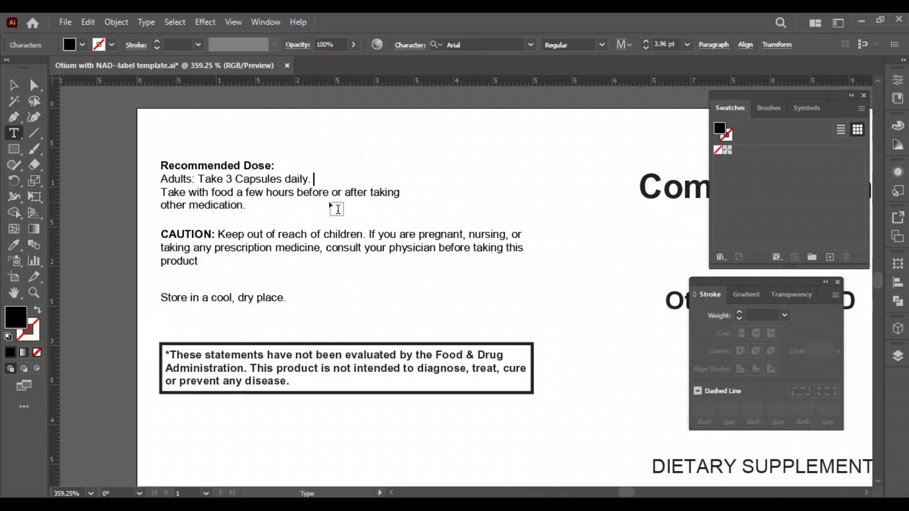
{"action": "key", "text": "Up"}
{"action": "key", "text": "Up"}
{"action": "key", "text": "BackSpace"}
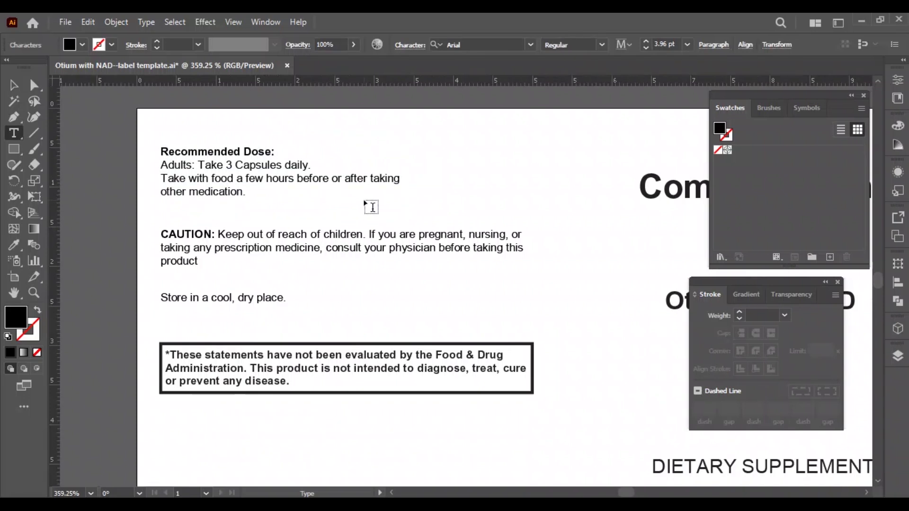
Rewrap the end of the Recommended Dose text so its last line reads "after taking other medication."
{"action": "key", "text": "Left"}
{"action": "key", "text": "Return"}
{"action": "key", "text": "Delete"}
{"action": "key", "text": "End"}
{"action": "key", "text": "Delete"}
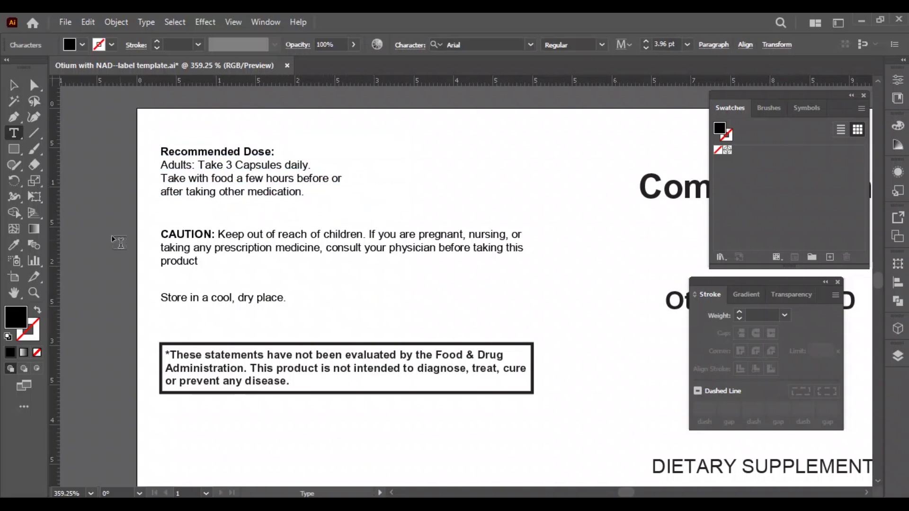
{"action": "key", "text": "Escape"}
Rewrap the CAUTION paragraph into short lines, with the heading and "Keep out of reach of children." each on their own line
{"action": "scroll", "coordinate": [371, 278], "scroll_direction": "down", "scroll_amount": 3}
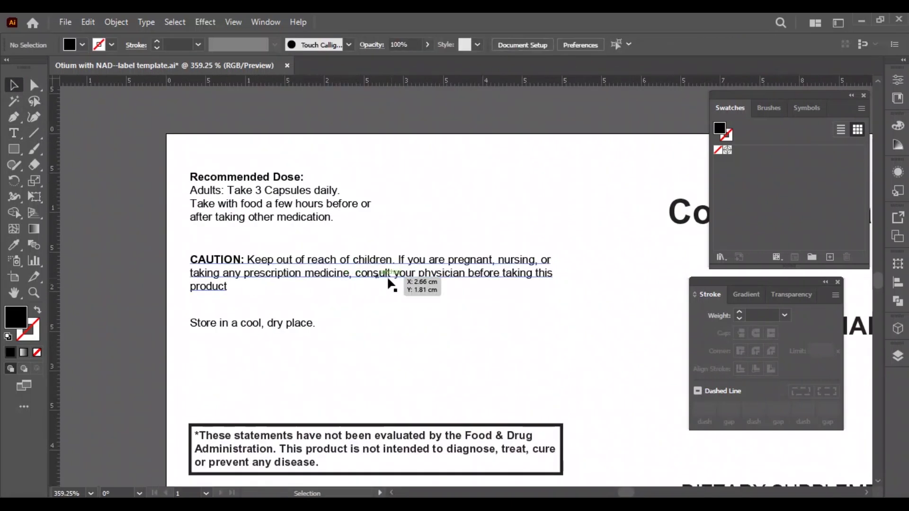
{"action": "double_click", "coordinate": [398, 260]}
{"action": "key", "text": "Return"}
{"action": "key", "text": "Up"}
{"action": "key", "text": "Right"}
{"action": "key", "text": "Right"}
{"action": "key", "text": "Right"}
{"action": "key", "text": "Right"}
{"action": "key", "text": "Return"}
{"action": "key", "text": "Down"}
{"action": "key", "text": "End"}
{"action": "key", "text": "Delete"}
{"action": "key", "text": "Return"}
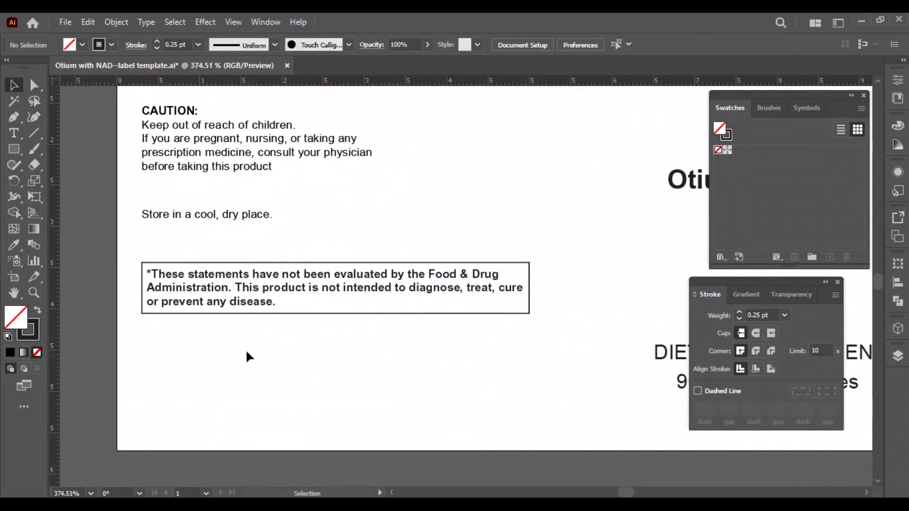
{"action": "left_click_drag", "start_coordinate": [147, 335], "coordinate": [466, 430]}
{"action": "left_click_drag", "start_coordinate": [193, 353], "coordinate": [478, 409]}
{"action": "key", "text": "ctrl+0"}
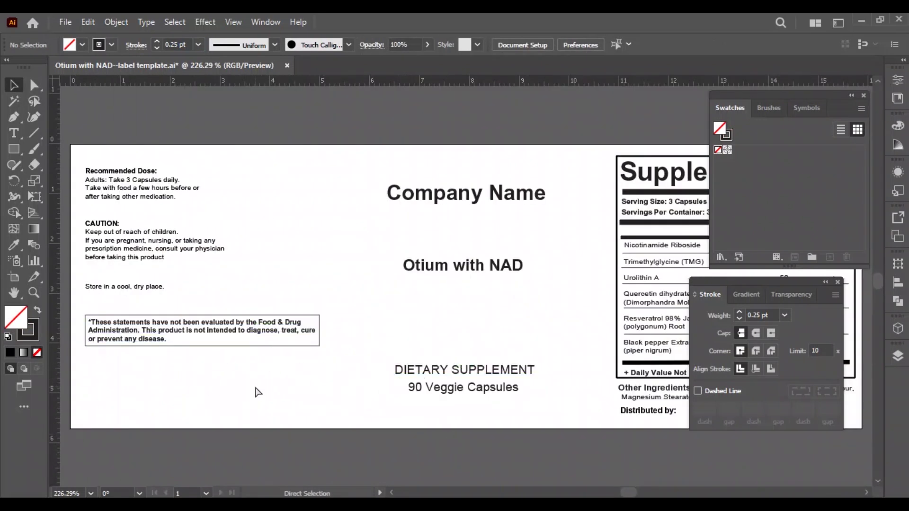
Paste the barcode with a width of 5 cm and place it below the disclaimer box
{"action": "key", "text": "ctrl+v"}
{"action": "left_click", "coordinate": [899, 264]}
{"action": "left_click_drag", "start_coordinate": [852, 278], "coordinate": [819, 277]}
{"action": "type", "text": "5"}
{"action": "key", "text": "Return"}
{"action": "left_click_drag", "start_coordinate": [466, 230], "coordinate": [127, 390]}
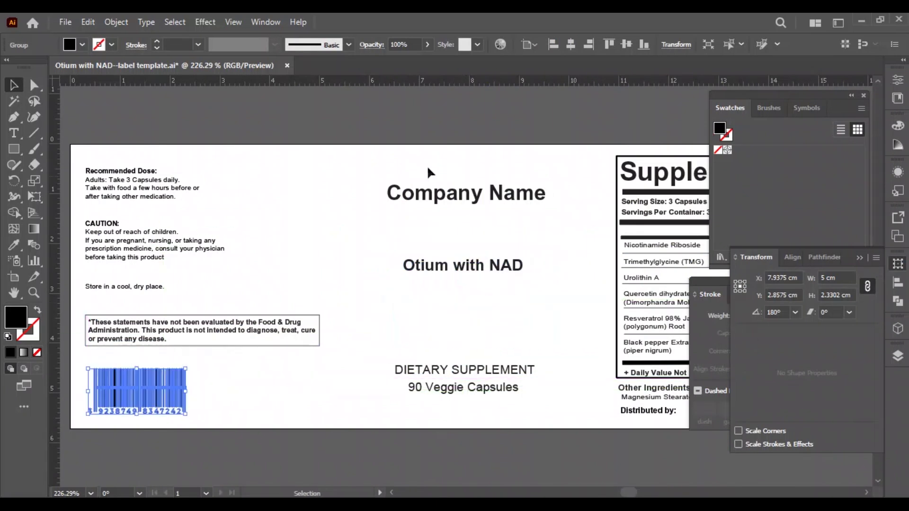
Switch the ruler units to pixels and shorten the barcode's bars from their upper ends
{"action": "right_click", "coordinate": [454, 82]}
{"action": "left_click", "coordinate": [473, 91]}
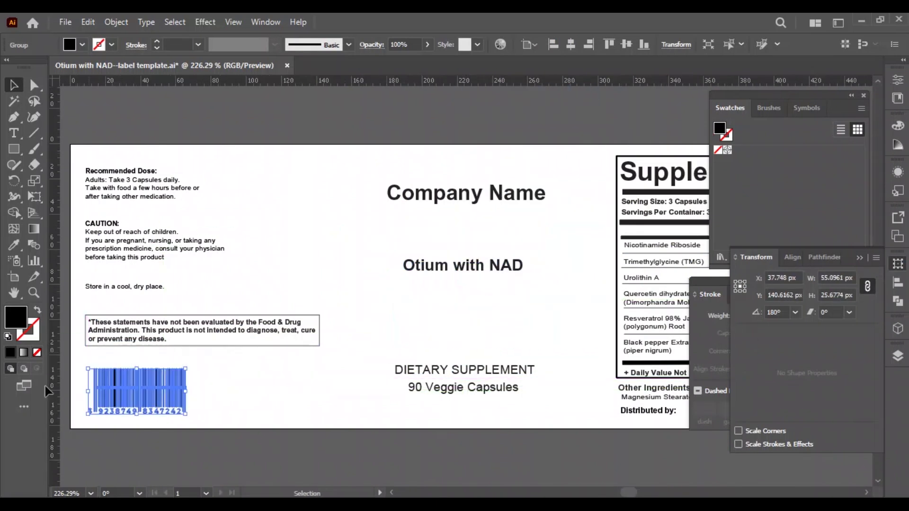
{"action": "key", "text": "a"}
{"action": "left_click", "coordinate": [211, 378]}
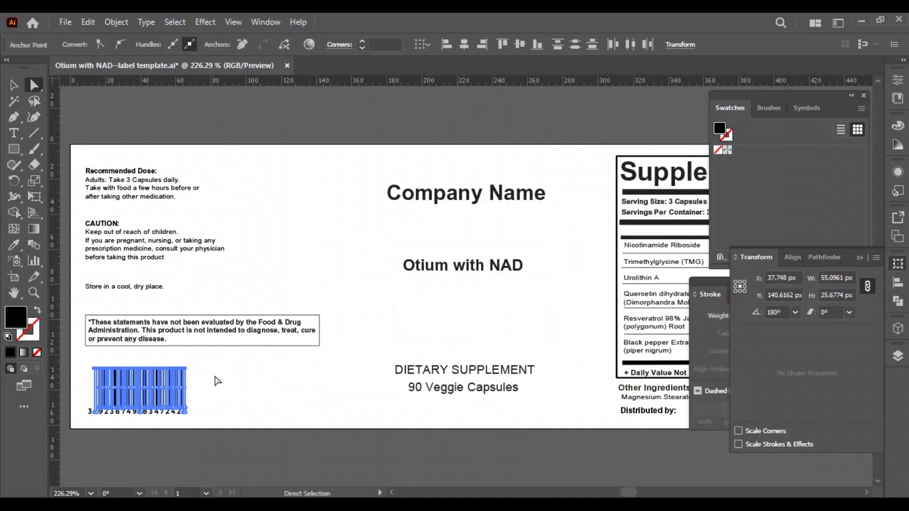
{"action": "key", "text": "v"}
{"action": "left_click", "coordinate": [192, 397]}
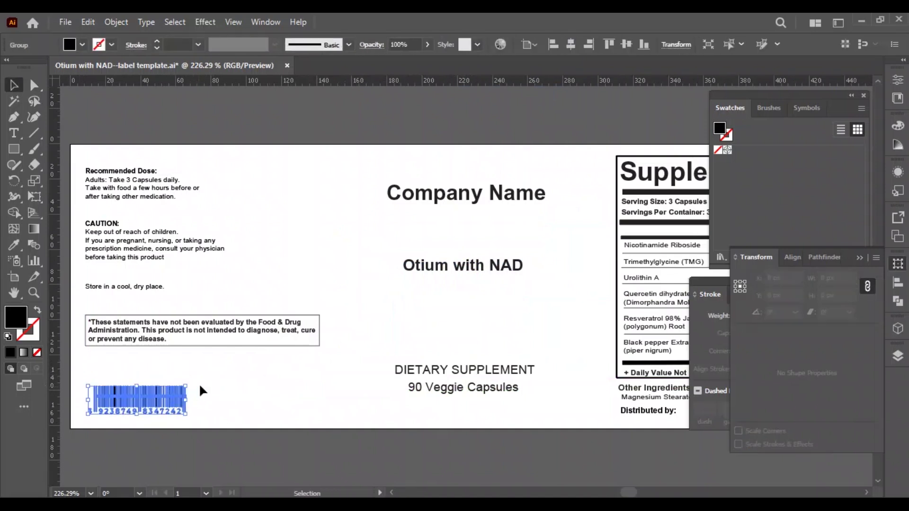
Enlarge the barcode to about 70 × 20 px and nudge it into line with the disclaimer box above
{"action": "left_click_drag", "start_coordinate": [186, 385], "coordinate": [213, 362]}
{"action": "key", "text": "Down"}
{"action": "key", "text": "Down"}
{"action": "key", "text": "Down"}
{"action": "key", "text": "Down"}
{"action": "key", "text": "Down"}
{"action": "key", "text": "Down"}
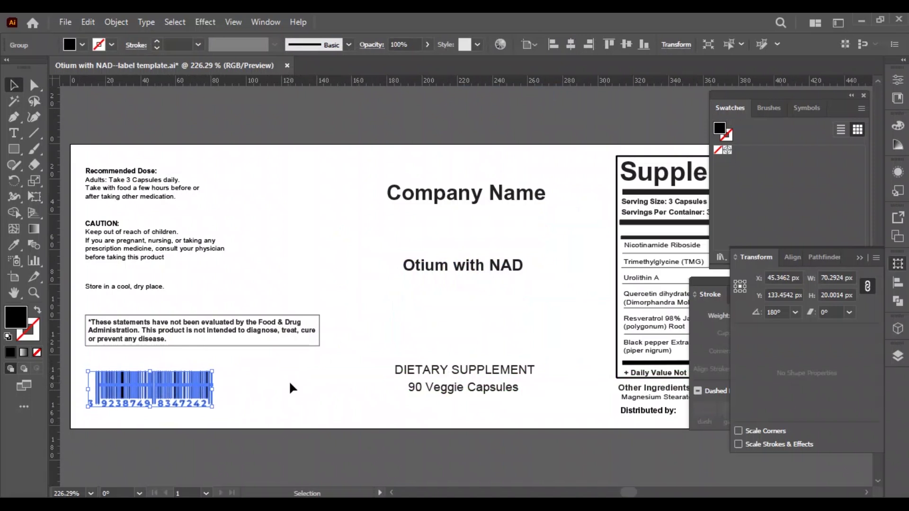
{"action": "key", "text": "Up"}
{"action": "key", "text": "Left"}
{"action": "key", "text": "Left"}
{"action": "key", "text": "Left"}
{"action": "left_click", "coordinate": [290, 388]}
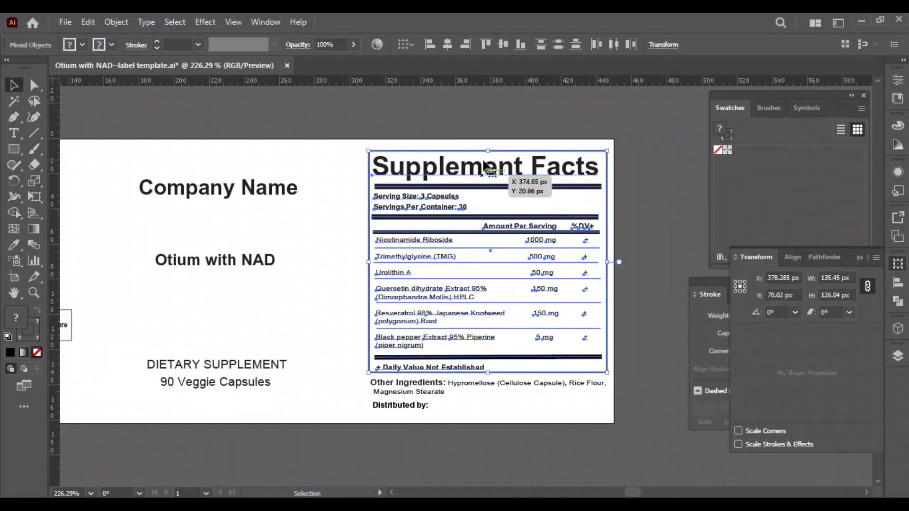
Shrink the Supplement Facts table slightly and rewrap the Other Ingredients text so "Rice Flour, Magnesium Stearate" forms the second line
{"action": "left_click_drag", "start_coordinate": [487, 152], "coordinate": [487, 166]}
{"action": "left_click", "coordinate": [531, 390]}
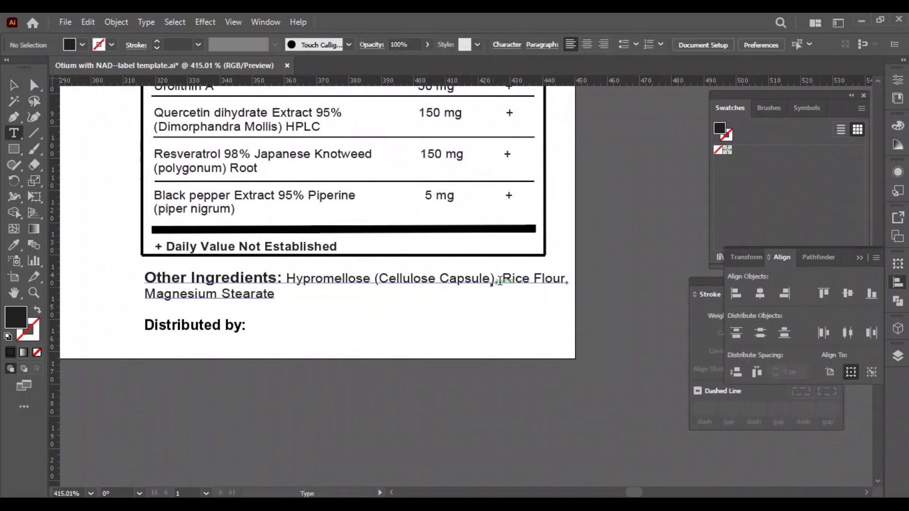
{"action": "left_click", "coordinate": [498, 280]}
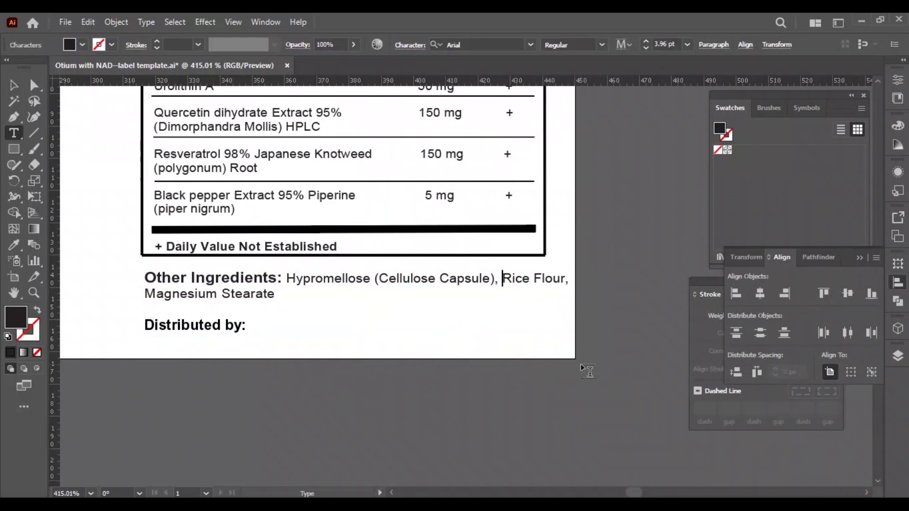
{"action": "key", "text": "Return"}
{"action": "key", "text": "Down"}
{"action": "key", "text": "BackSpace"}
{"action": "key", "text": "Escape"}
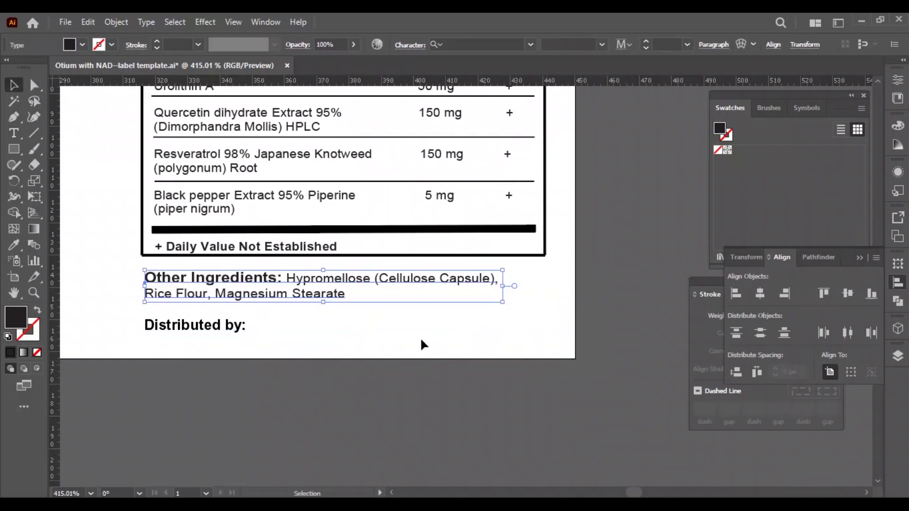
Nudge the Other Ingredients text up closer to the Supplement Facts table
{"action": "left_click", "coordinate": [425, 344]}
{"action": "left_click", "coordinate": [295, 301]}
{"action": "key", "text": "Up"}
{"action": "key", "text": "Up"}
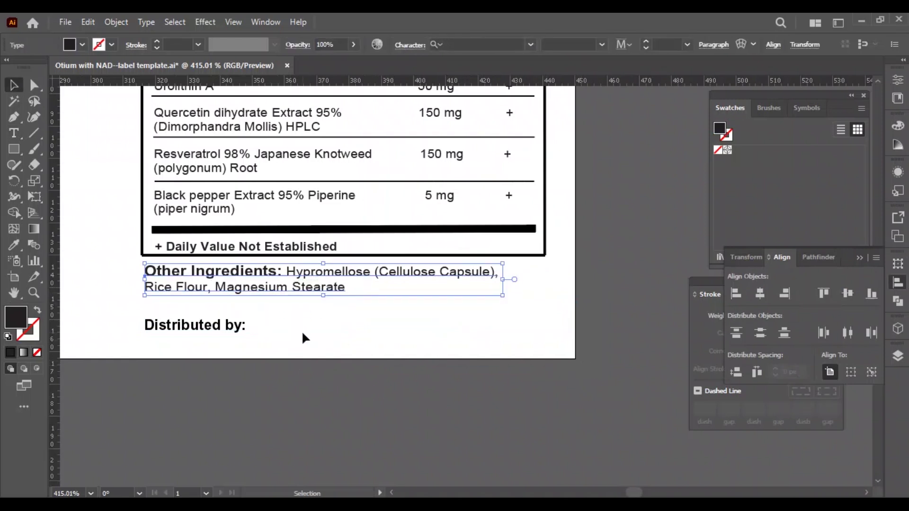
{"action": "left_click", "coordinate": [303, 333]}
{"action": "left_click", "coordinate": [227, 330]}
{"action": "left_click", "coordinate": [335, 335]}
Move the Supplement Facts table and Other Ingredients text up together, and nudge the "Distributed by:" line up slightly
{"action": "key", "text": "ctrl+0"}
{"action": "scroll", "coordinate": [508, 407], "scroll_direction": "right", "scroll_amount": 5}
{"action": "left_click_drag", "start_coordinate": [389, 159], "coordinate": [643, 400]}
{"action": "key", "text": "Up"}
{"action": "key", "text": "Up"}
{"action": "key", "text": "Up"}
{"action": "key", "text": "Up"}
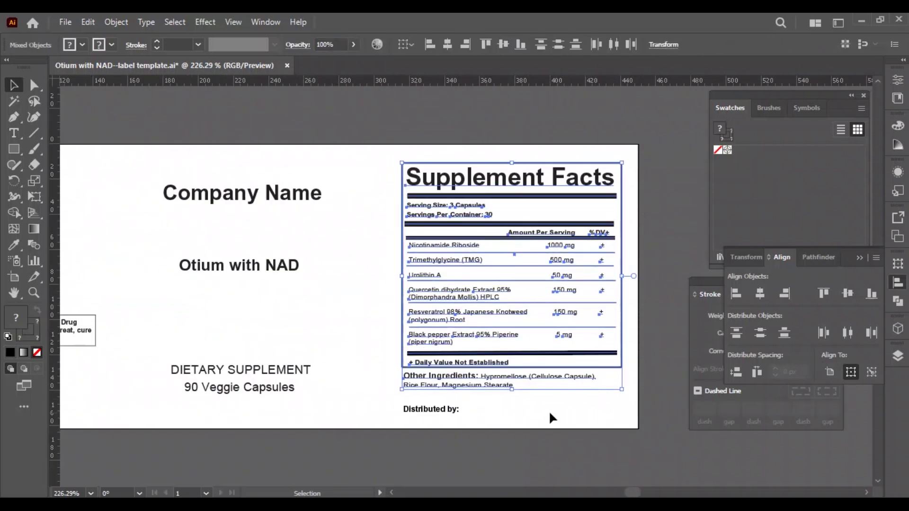
{"action": "left_click", "coordinate": [547, 418]}
{"action": "left_click", "coordinate": [430, 410]}
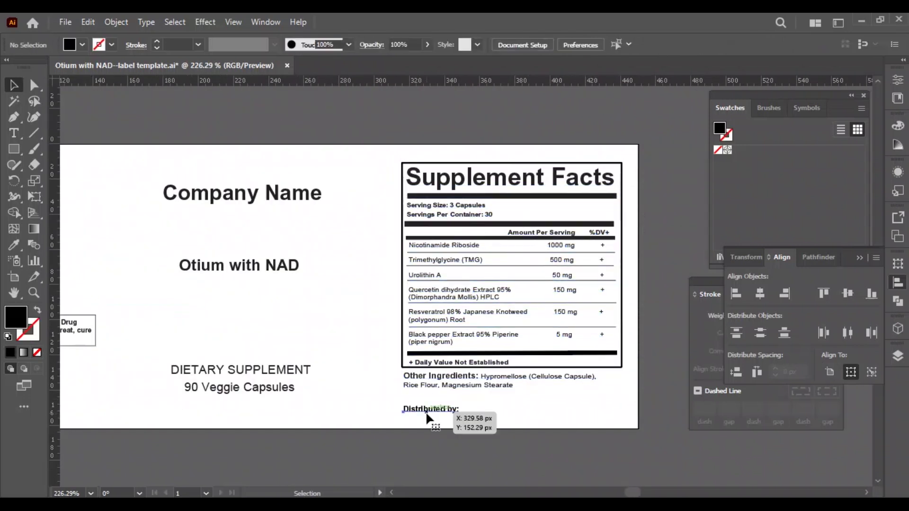
{"action": "left_click", "coordinate": [532, 405]}
Paste the green Otium logo above the product name and delete the "Company Name" placeholder
{"action": "scroll", "coordinate": [507, 404], "scroll_direction": "left", "scroll_amount": 3}
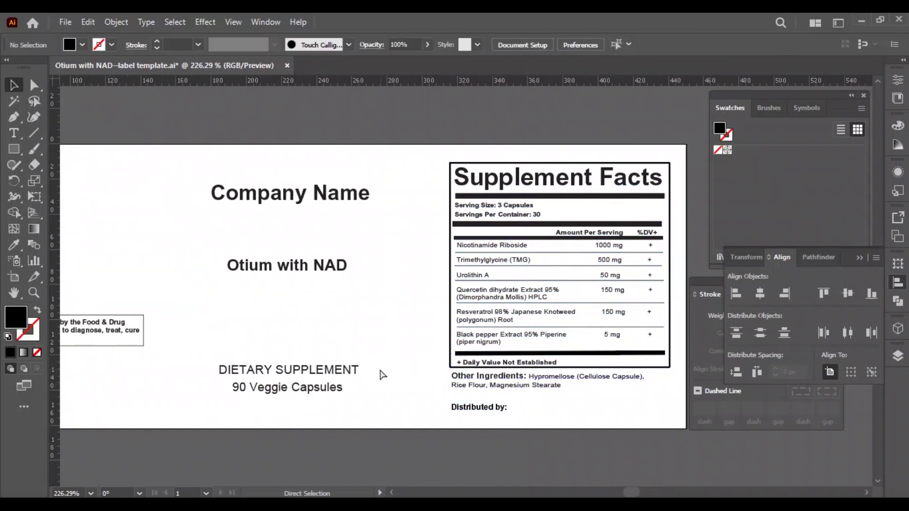
{"action": "scroll", "coordinate": [382, 374], "scroll_direction": "left", "scroll_amount": 2}
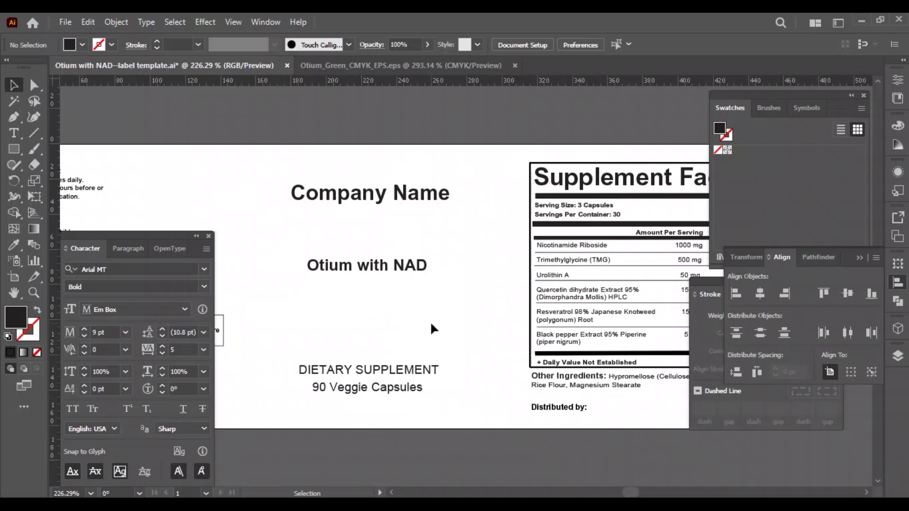
{"action": "key", "text": "ctrl+v"}
{"action": "left_click_drag", "start_coordinate": [492, 299], "coordinate": [400, 227]}
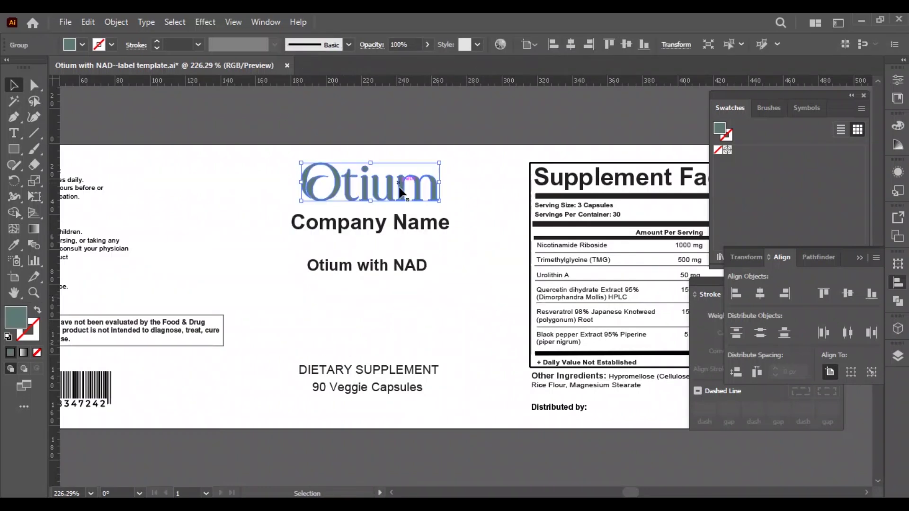
{"action": "left_click", "coordinate": [400, 228]}
{"action": "key", "text": "Delete"}
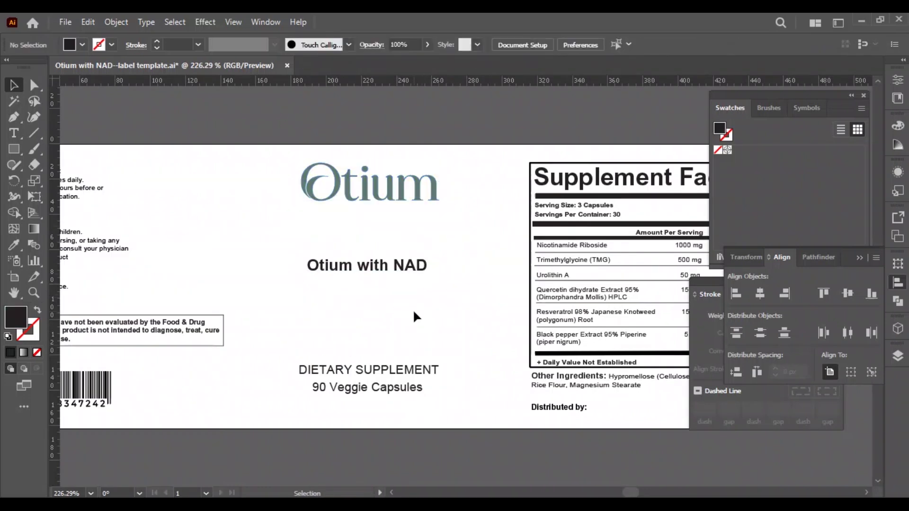
Copy hex code #D2B590 from the brand guide PDF and apply it in Illustrator as the label background rectangle's fill
{"action": "key", "text": "alt+Tab"}
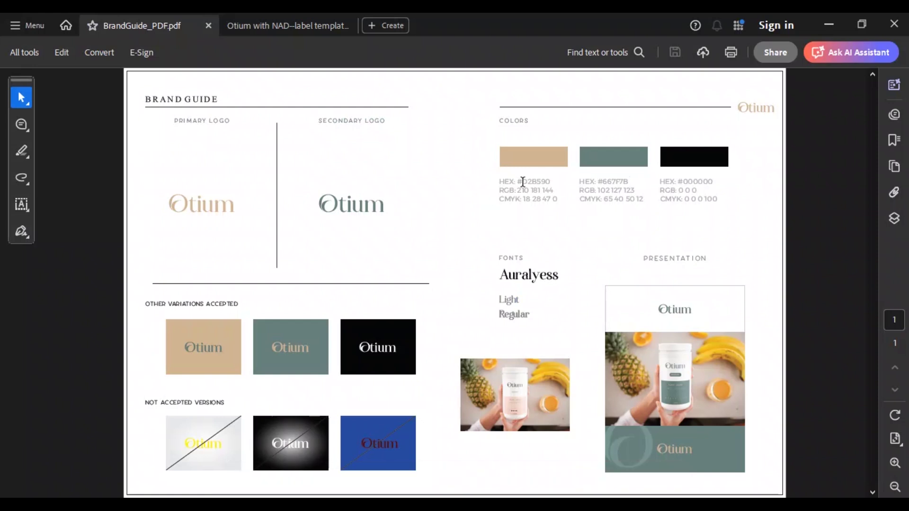
{"action": "left_click_drag", "start_coordinate": [517, 182], "coordinate": [550, 184]}
{"action": "key", "text": "ctrl+c"}
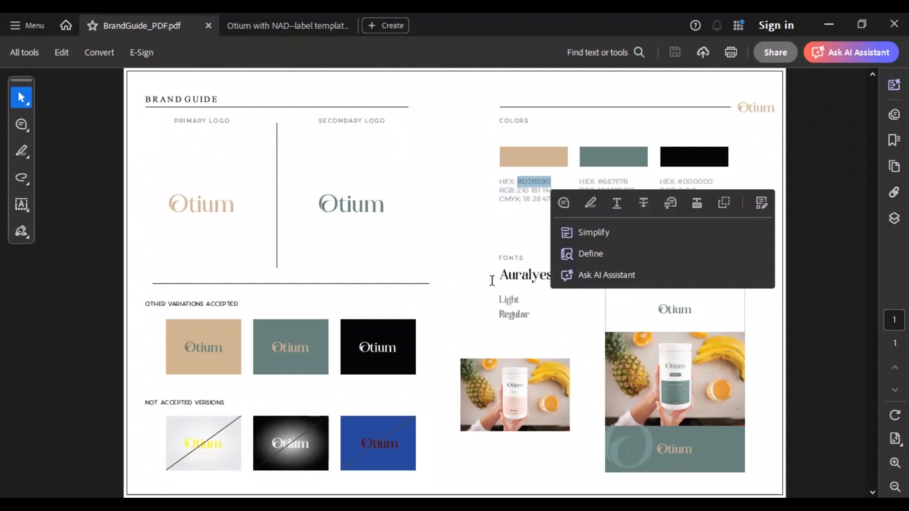
{"action": "key", "text": "alt+Tab"}
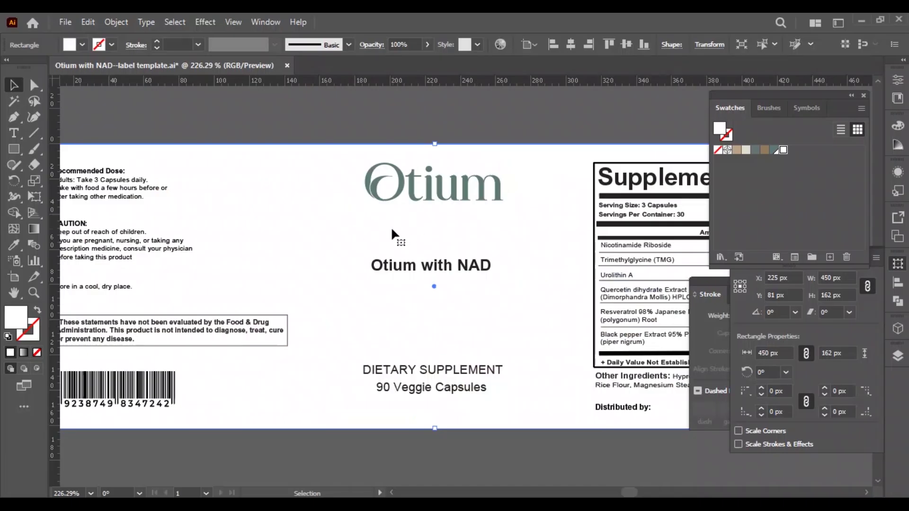
{"action": "double_click", "coordinate": [19, 317]}
{"action": "key", "text": "ctrl+v"}
{"action": "key", "text": "Return"}
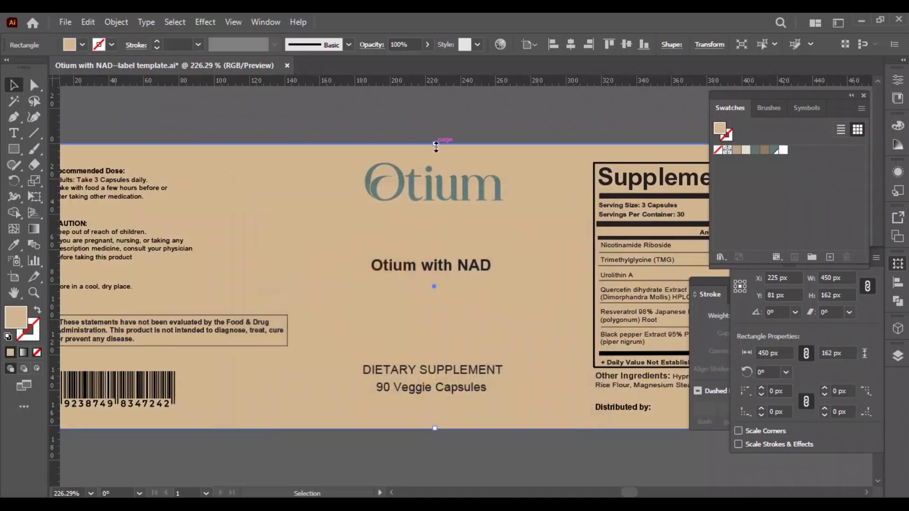
Reduce the tan rectangle to about 82 px high and narrow it to a centre block behind the DIETARY SUPPLEMENT text
{"action": "left_click_drag", "start_coordinate": [436, 144], "coordinate": [427, 285]}
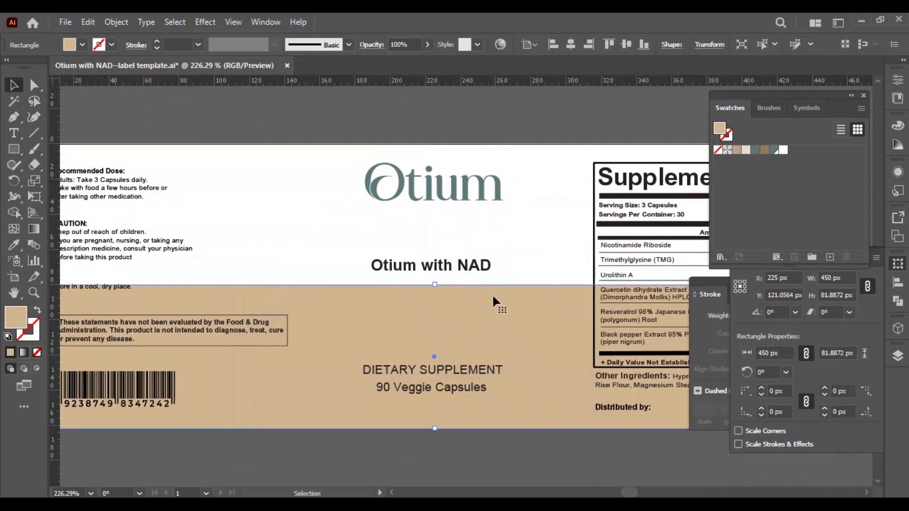
{"action": "scroll", "coordinate": [304, 329], "scroll_direction": "left", "scroll_amount": 3}
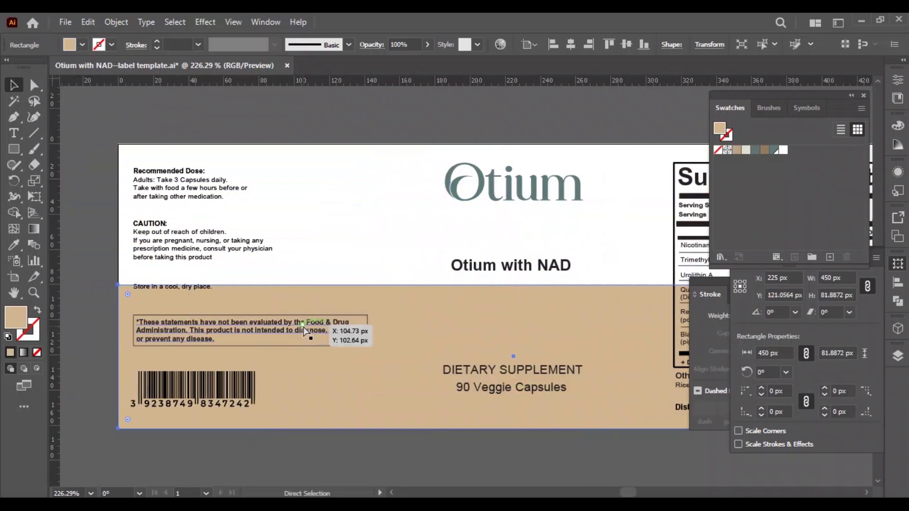
{"action": "left_click_drag", "start_coordinate": [119, 355], "coordinate": [398, 355]}
{"action": "scroll", "coordinate": [374, 294], "scroll_direction": "right", "scroll_amount": 5}
{"action": "left_click", "coordinate": [355, 241]}
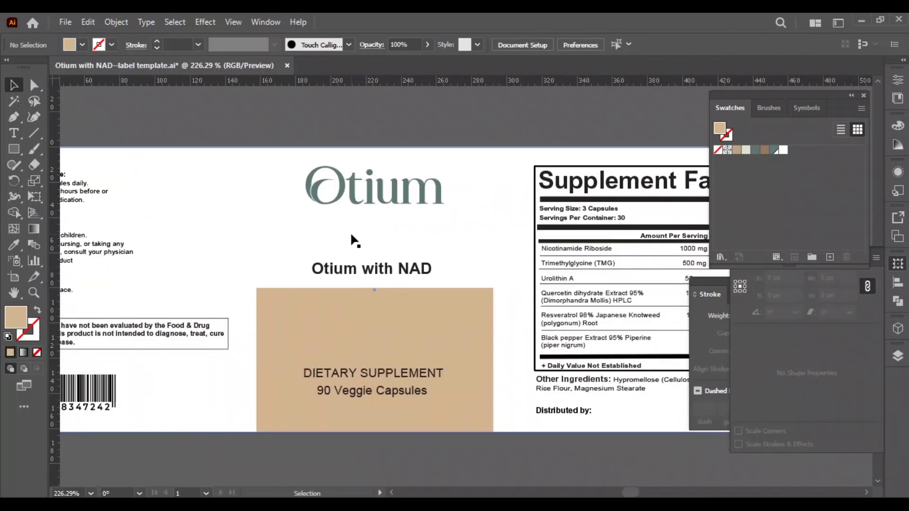
Rotate the Otium logo 90° to read vertically, shrink it to about 43 px long and place it left above the product name
{"action": "left_click", "coordinate": [348, 198]}
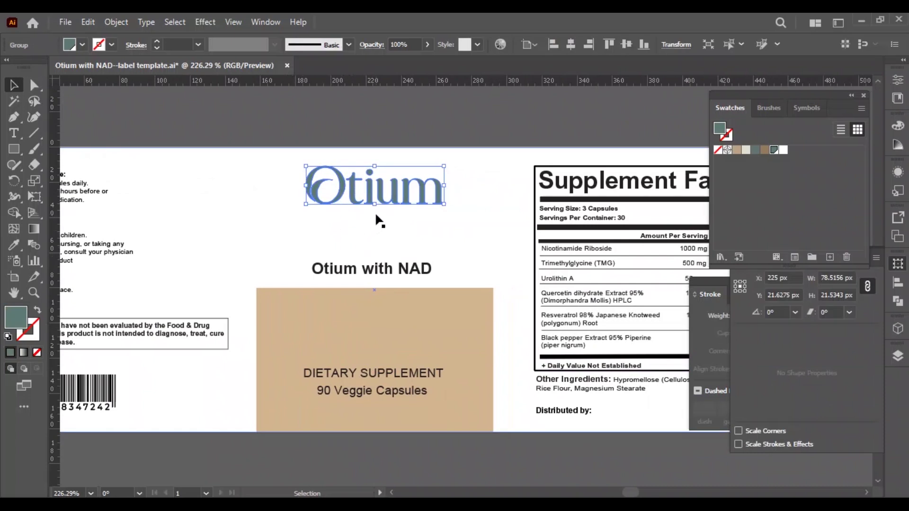
{"action": "left_click_drag", "start_coordinate": [376, 213], "coordinate": [416, 185]}
{"action": "left_click_drag", "start_coordinate": [374, 111], "coordinate": [298, 193]}
Duplicate the tan rectangle, align the copy to the label's top edge and fill it with the brand green swatch
{"action": "left_click", "coordinate": [349, 312]}
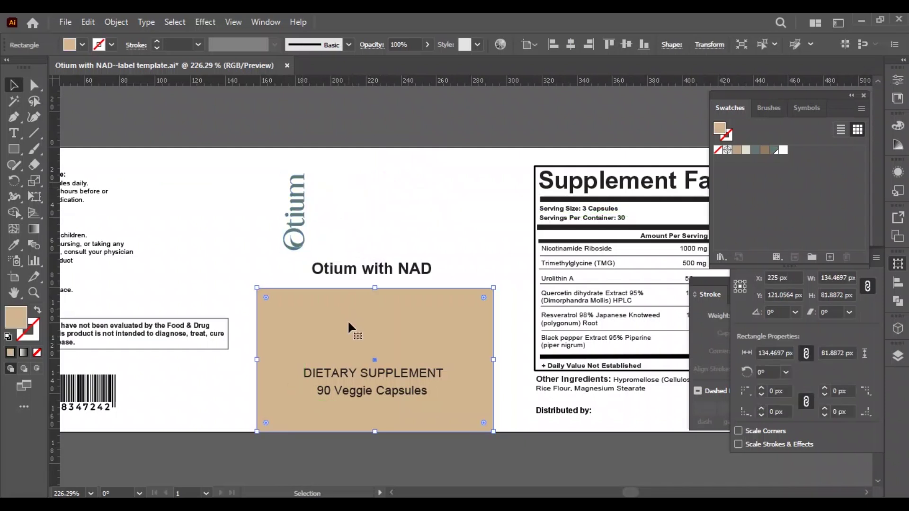
{"action": "left_click", "coordinate": [609, 44]}
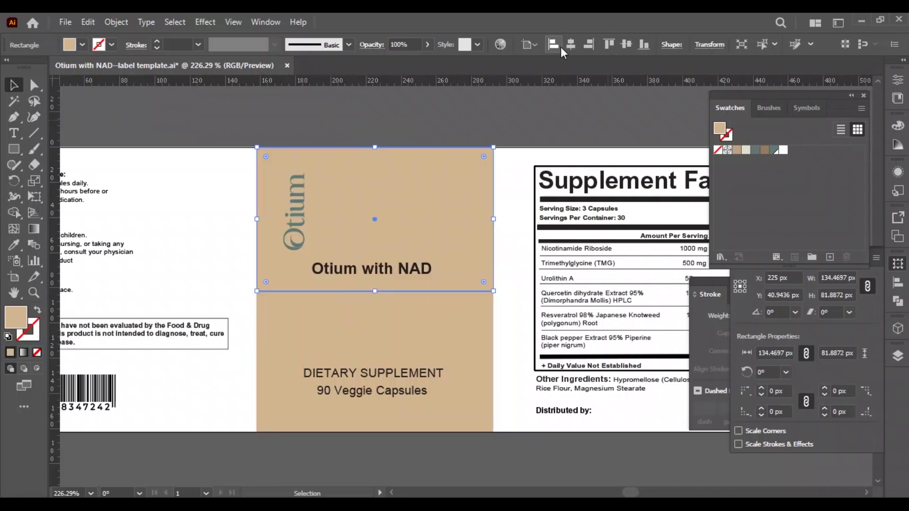
{"action": "left_click", "coordinate": [773, 152]}
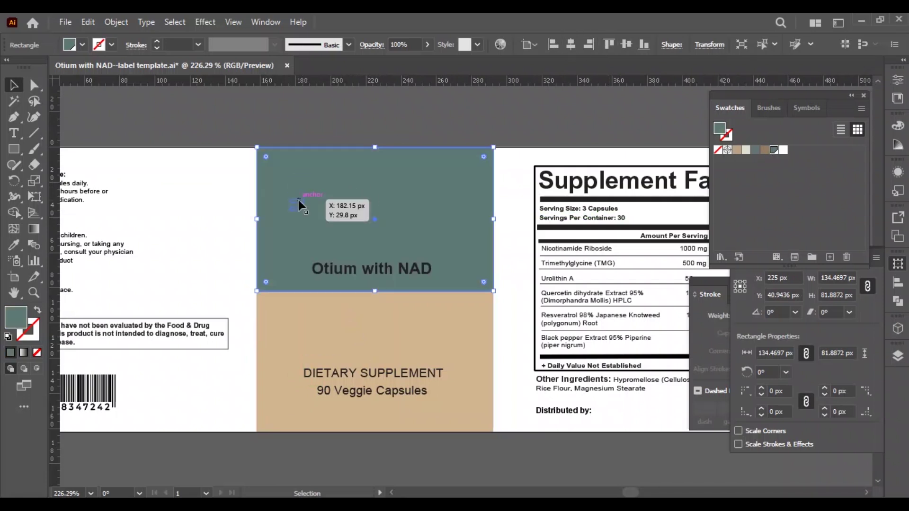
Try a white and then a brown fill on the vertical Otium logo
{"action": "left_click", "coordinate": [298, 205]}
{"action": "left_click", "coordinate": [781, 151]}
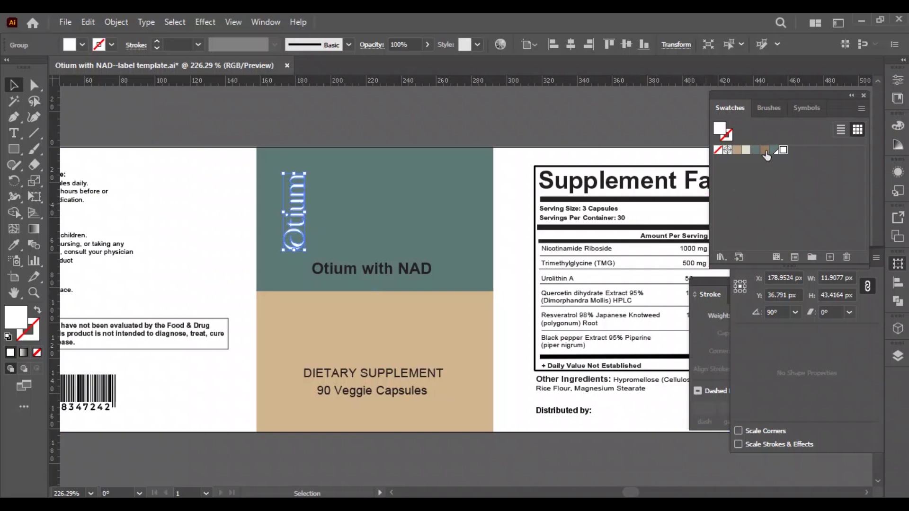
{"action": "left_click", "coordinate": [766, 151]}
Narrow the green rectangle to a vertical strip behind the Otium logo and fill the logo with white
{"action": "left_click", "coordinate": [483, 231]}
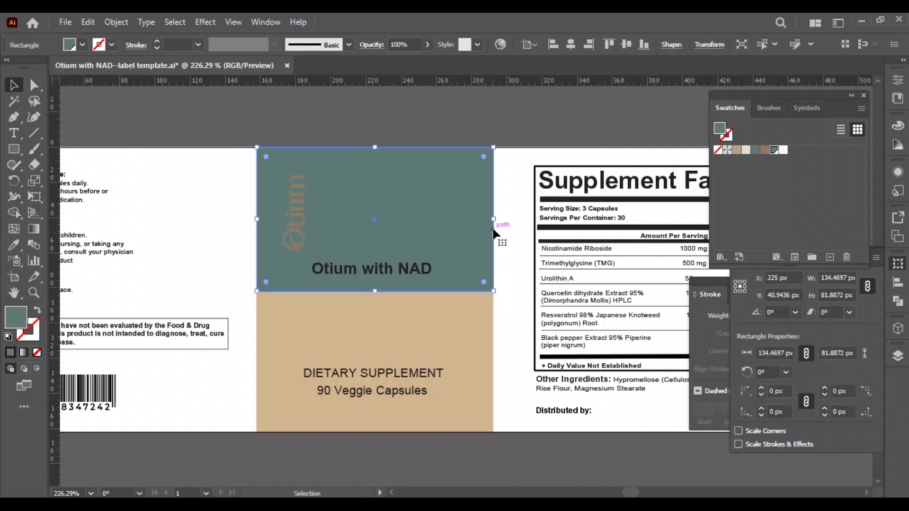
{"action": "left_click_drag", "start_coordinate": [493, 224], "coordinate": [319, 218]}
{"action": "left_click", "coordinate": [297, 221]}
{"action": "left_click", "coordinate": [783, 150]}
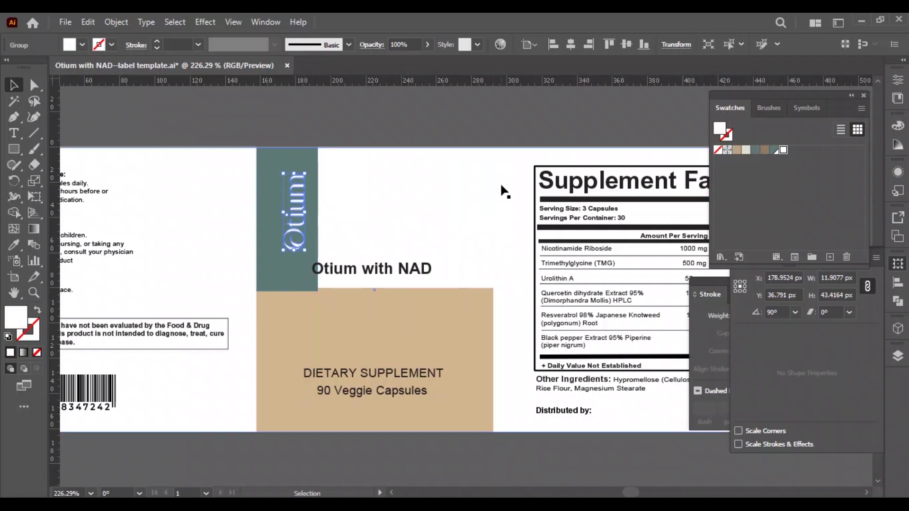
Centre the logo and green strip horizontally on each other and nudge them together to the right
{"action": "left_click", "coordinate": [289, 277], "text": "shift"}
{"action": "left_click", "coordinate": [571, 45]}
{"action": "key", "text": "Right"}
{"action": "key", "text": "Right"}
{"action": "key", "text": "Right"}
{"action": "key", "text": "Right"}
{"action": "key", "text": "Right"}
{"action": "key", "text": "Right"}
{"action": "key", "text": "Right"}
{"action": "key", "text": "Right"}
{"action": "key", "text": "Right"}
{"action": "key", "text": "Right"}
{"action": "key", "text": "Right"}
{"action": "key", "text": "Right"}
{"action": "key", "text": "Left"}
{"action": "key", "text": "Left"}
{"action": "left_click", "coordinate": [390, 116]}
Narrow the green strip to about 23 px wide, shorten it from below and move the Otium logo up inside it
{"action": "left_click", "coordinate": [320, 223]}
{"action": "left_click_drag", "start_coordinate": [335, 219], "coordinate": [326, 218]}
{"action": "left_click_drag", "start_coordinate": [306, 292], "coordinate": [305, 258]}
{"action": "left_click", "coordinate": [304, 178]}
{"action": "left_click_drag", "start_coordinate": [304, 177], "coordinate": [305, 158]}
{"action": "left_click", "coordinate": [347, 130]}
Extend the green strip to 66 px high and round its two bottom corners fully to a radius of about 11.39 px
{"action": "key", "text": "z"}
{"action": "left_click_drag", "start_coordinate": [285, 243], "coordinate": [468, 266]}
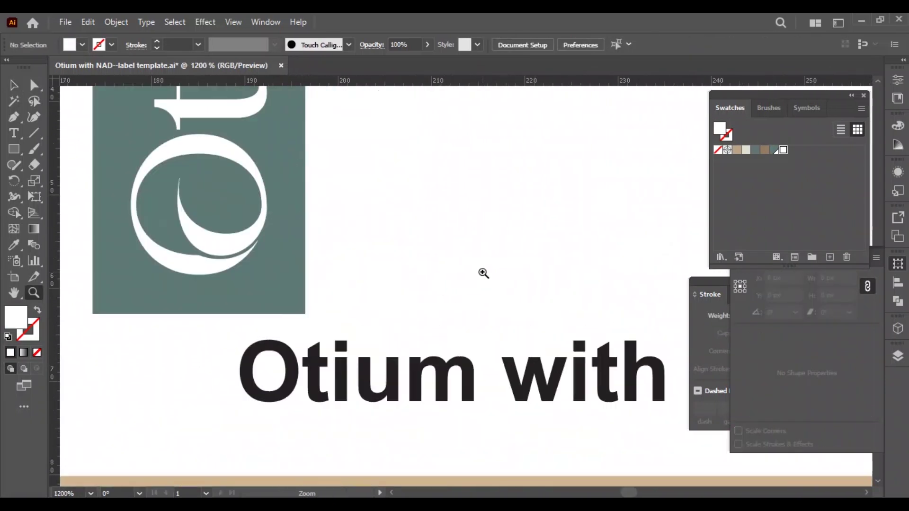
{"action": "key", "text": "v"}
{"action": "left_click", "coordinate": [270, 300]}
{"action": "left_click_drag", "start_coordinate": [202, 317], "coordinate": [284, 340]}
{"action": "key", "text": "a"}
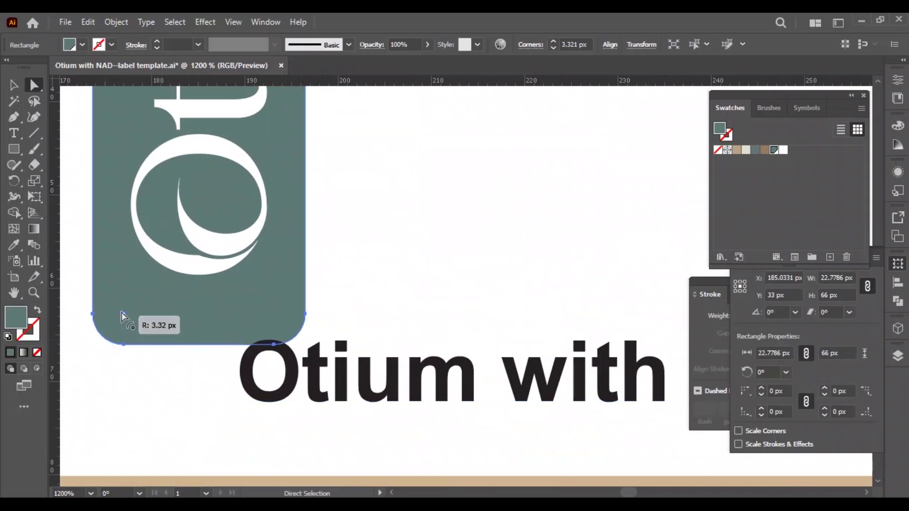
{"action": "left_click_drag", "start_coordinate": [122, 315], "coordinate": [163, 164]}
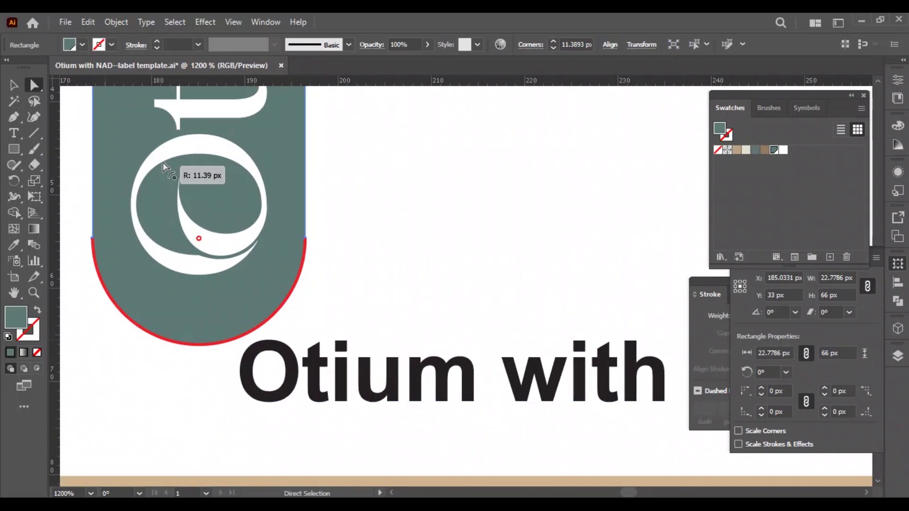
{"action": "key", "text": "v"}
{"action": "key", "text": "ctrl+0"}
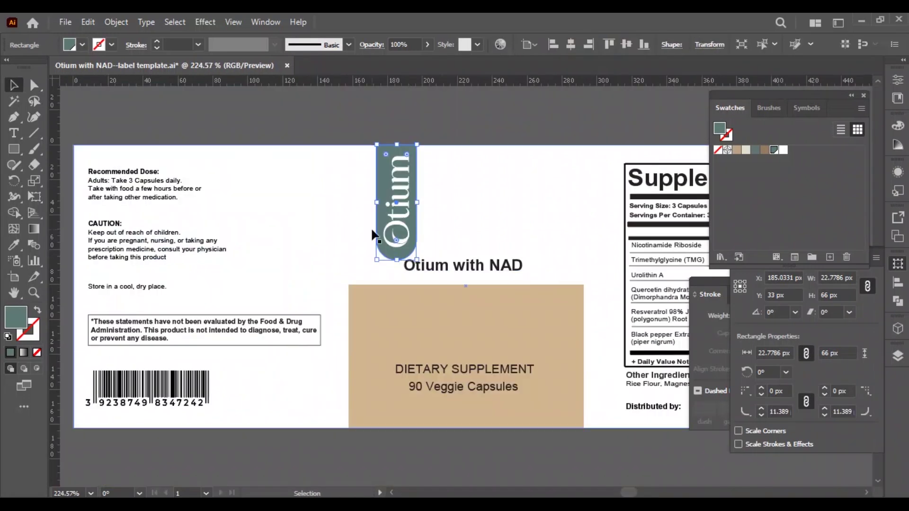
Move the "Otium with NAD" text beside the green tab and delete the word "Otium" from it
{"action": "left_click", "coordinate": [309, 127]}
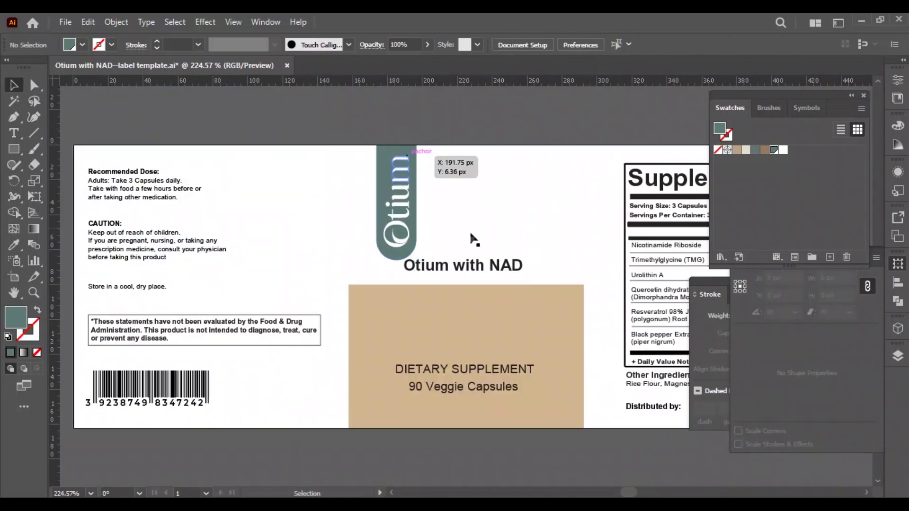
{"action": "left_click_drag", "start_coordinate": [470, 265], "coordinate": [487, 215]}
{"action": "double_click", "coordinate": [464, 213]}
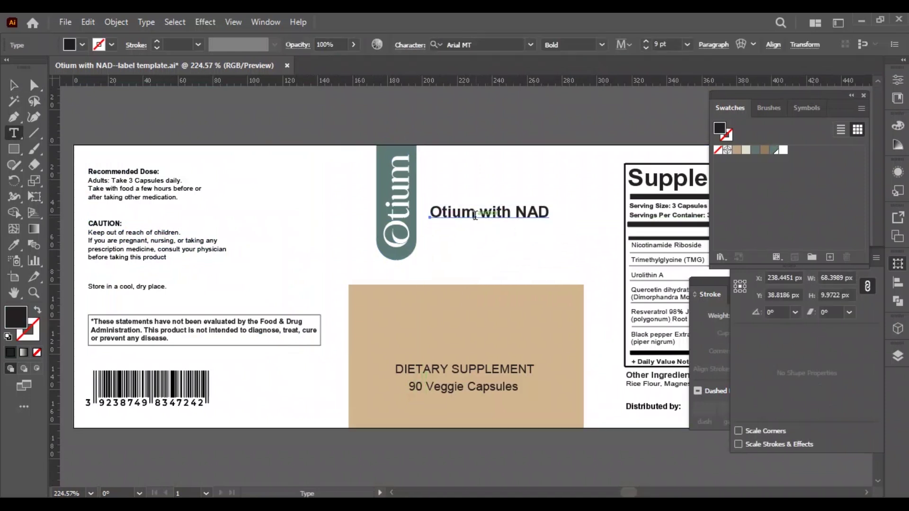
{"action": "left_click_drag", "start_coordinate": [427, 213], "coordinate": [391, 213]}
{"action": "key", "text": "Delete"}
{"action": "key", "text": "Delete"}
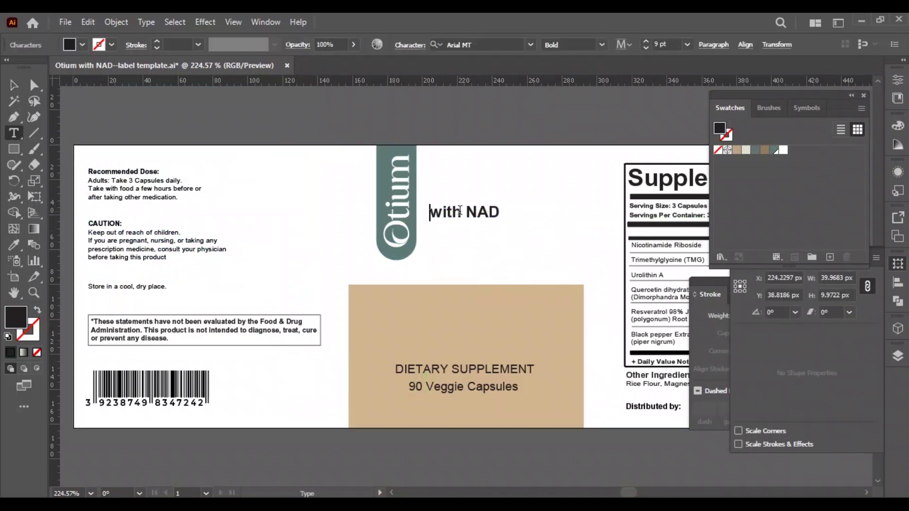
{"action": "key", "text": "Escape"}
Split the product name into two lines, with "with" above and a duplicated line edited to "NAD+" below
{"action": "left_click_drag", "start_coordinate": [465, 213], "coordinate": [327, 247]}
{"action": "double_click", "coordinate": [483, 212]}
{"action": "key", "text": "BackSpace"}
{"action": "key", "text": "BackSpace"}
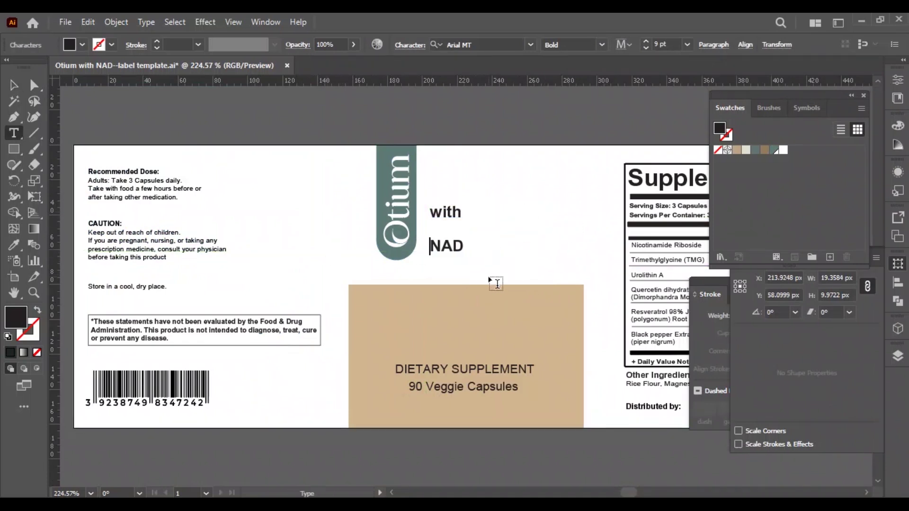
{"action": "key", "text": "End"}
{"action": "type", "text": "+"}
{"action": "left_click", "coordinate": [13, 86]}
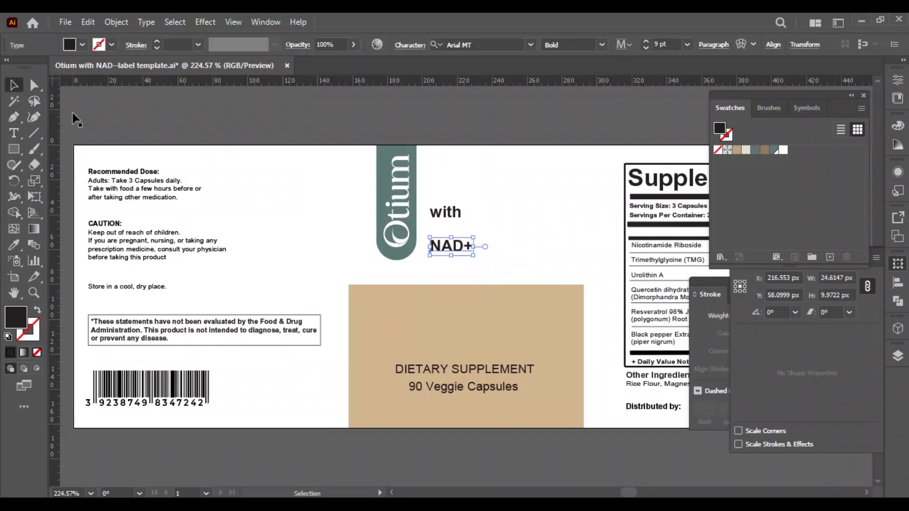
Copy the font name Auralyess from the brand guide PDF and set the "with" text in Illustrator to Auralyess Free Trial
{"action": "left_click", "coordinate": [447, 213]}
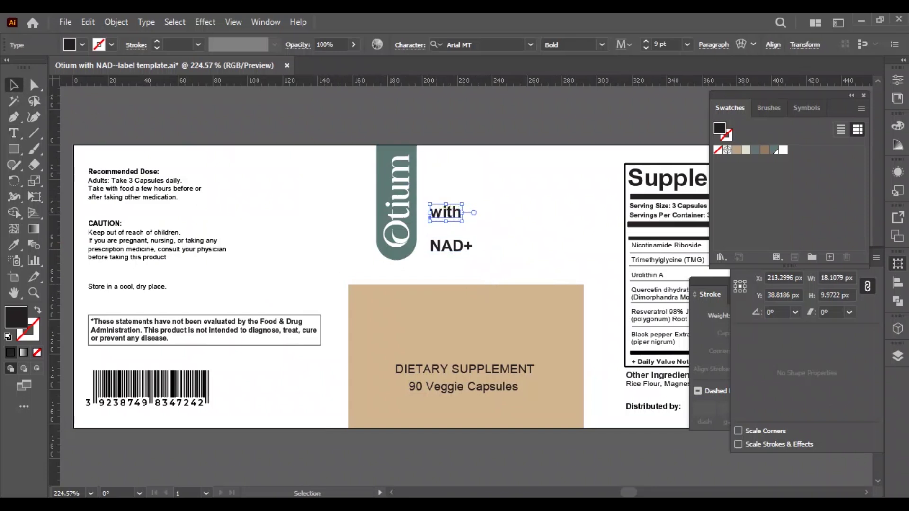
{"action": "mouse_move", "coordinate": [474, 504]}
{"action": "left_click", "coordinate": [417, 467]}
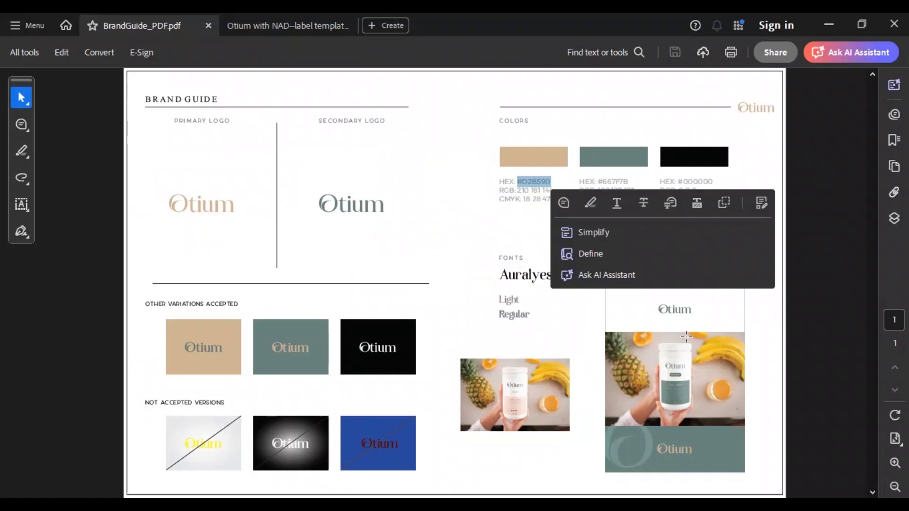
{"action": "left_click", "coordinate": [745, 313]}
{"action": "left_click_drag", "start_coordinate": [559, 278], "coordinate": [499, 282]}
{"action": "key", "text": "ctrl+c"}
{"action": "left_click", "coordinate": [447, 505]}
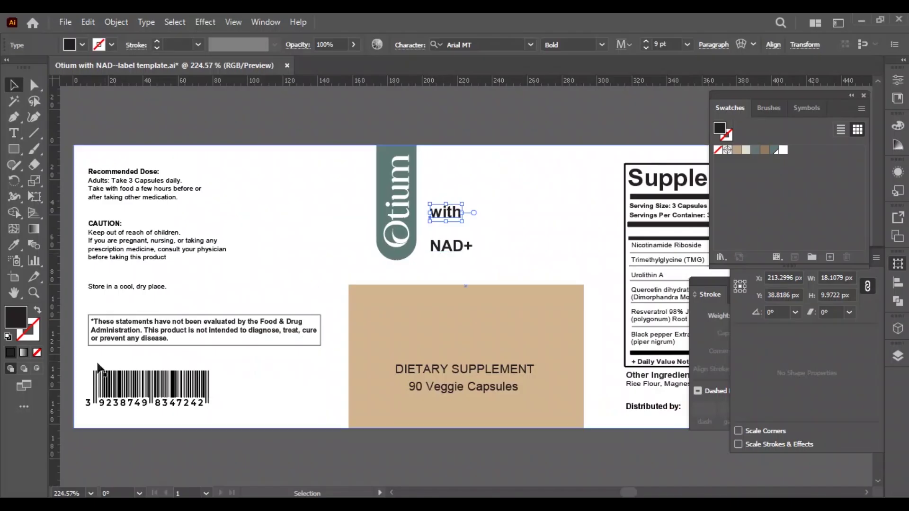
{"action": "key", "text": "ctrl+t"}
{"action": "left_click", "coordinate": [112, 269]}
{"action": "key", "text": "ctrl+v"}
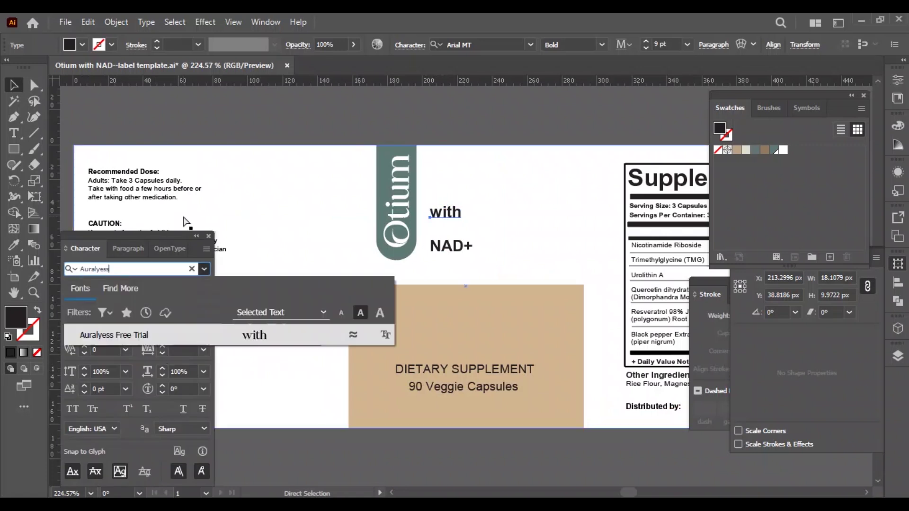
{"action": "left_click", "coordinate": [192, 335]}
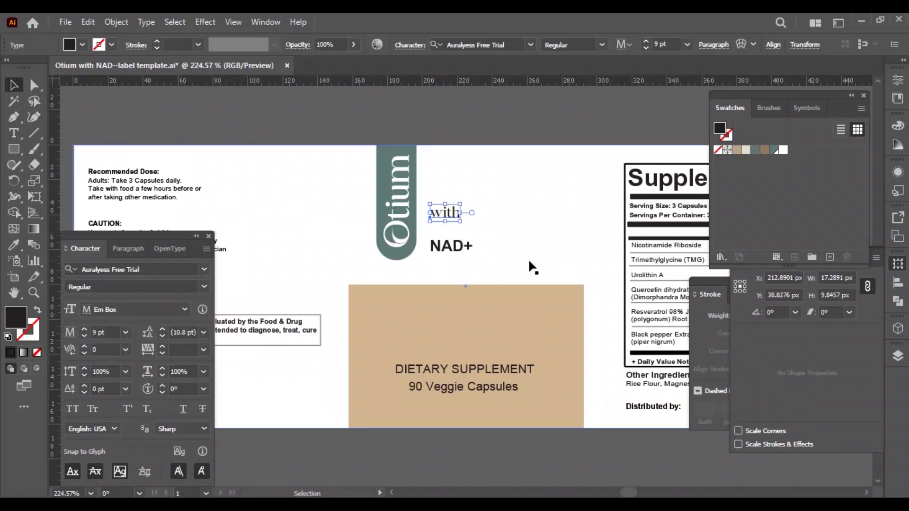
Match the "NAD+" text's font style to the "with" text using the Eyedropper
{"action": "left_click", "coordinate": [449, 251]}
{"action": "key", "text": "i"}
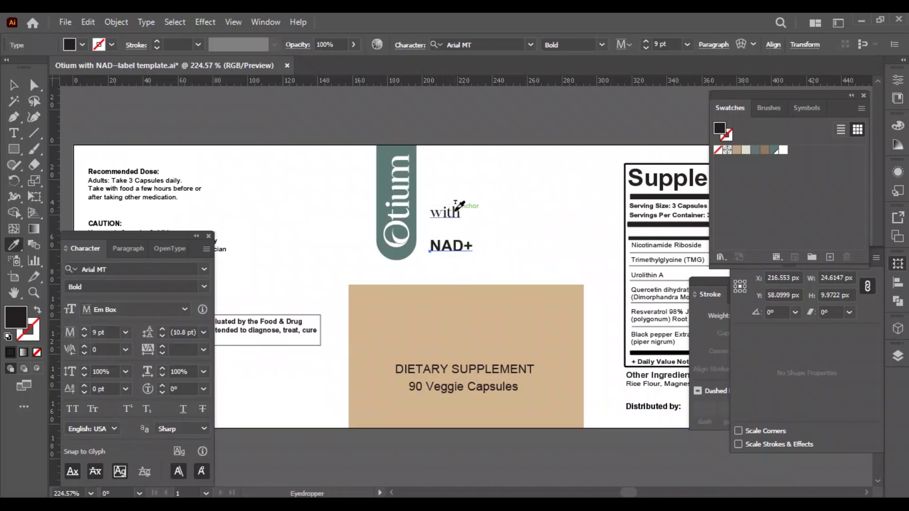
{"action": "left_click", "coordinate": [454, 212]}
{"action": "key", "text": "v"}
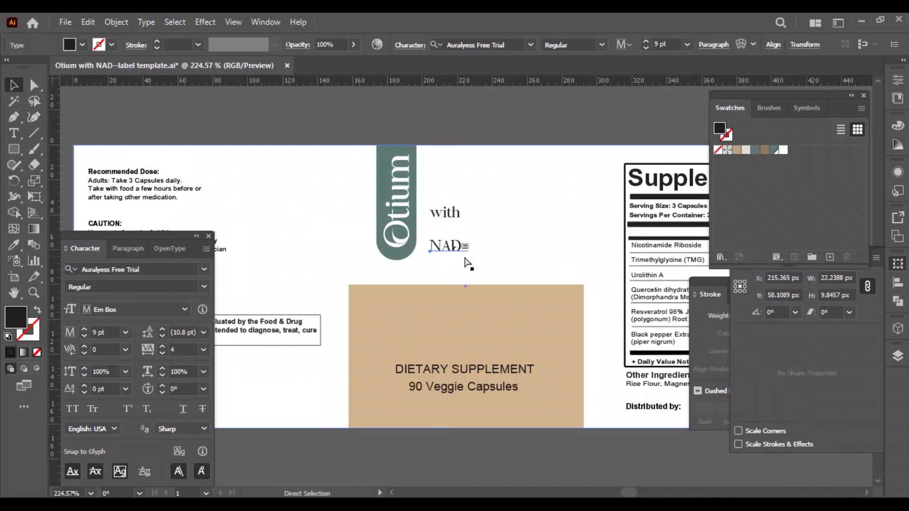
Enlarge the "with" text to about 10.8 pt and scale the NAD text up into a large heading below it
{"action": "left_click_drag", "start_coordinate": [461, 221], "coordinate": [584, 247]}
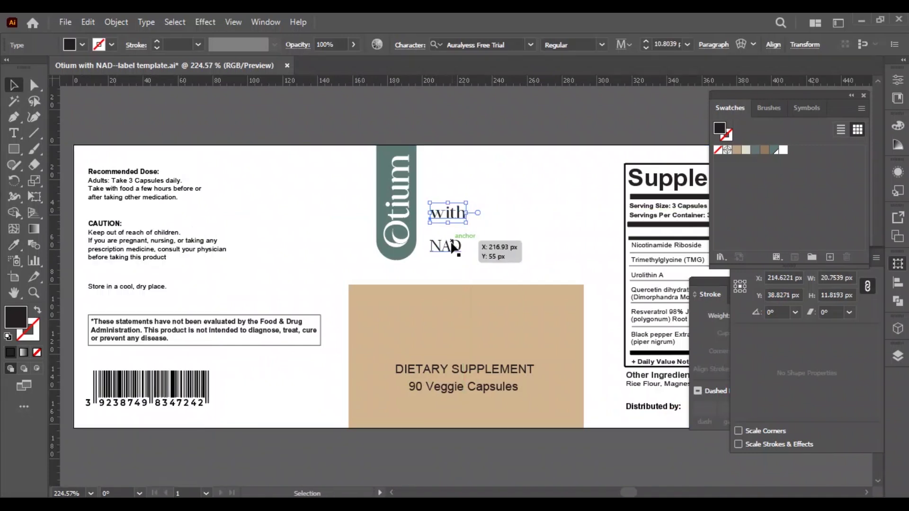
{"action": "left_click", "coordinate": [456, 249]}
{"action": "left_click", "coordinate": [592, 260]}
Set the word above NAD to Acumin Variable Concept Condensed in all caps and nudge it down slightly
{"action": "left_click", "coordinate": [581, 251]}
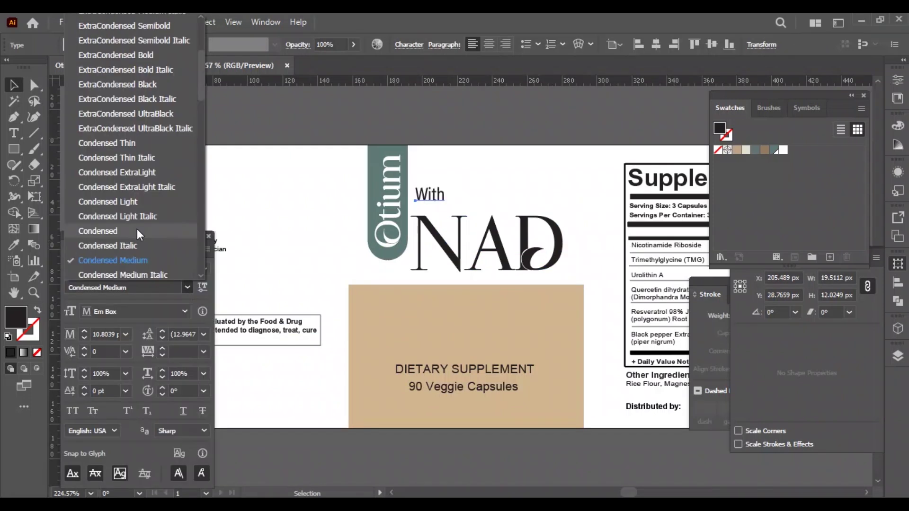
{"action": "left_click", "coordinate": [137, 229]}
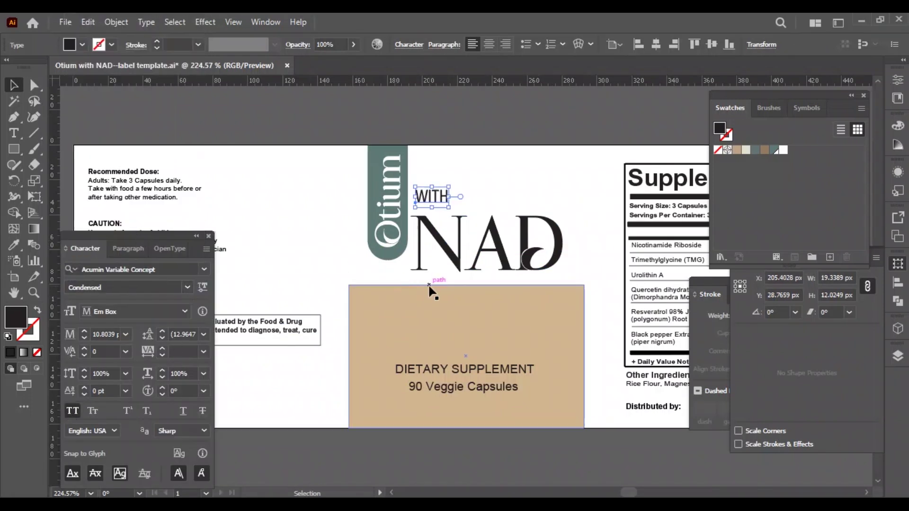
{"action": "key", "text": "Down"}
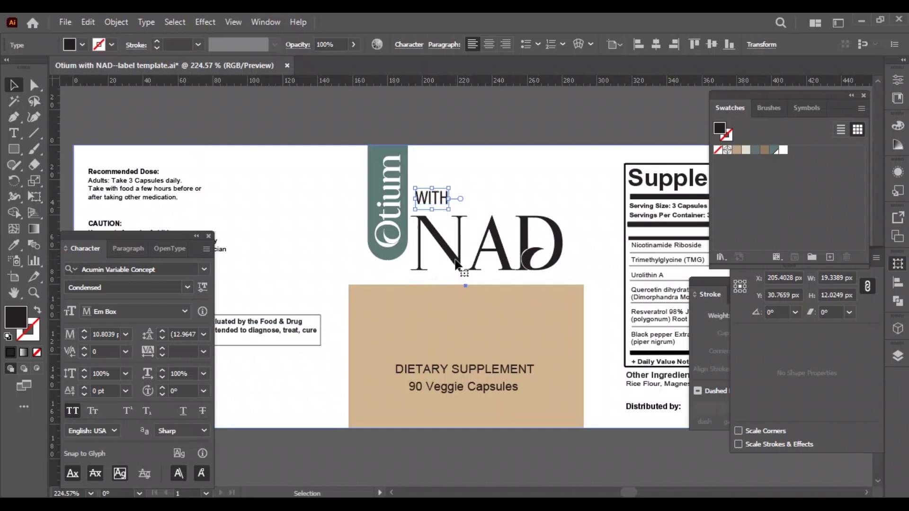
Nudge the green tab and its Otium logo to the left
{"action": "left_click", "coordinate": [454, 265]}
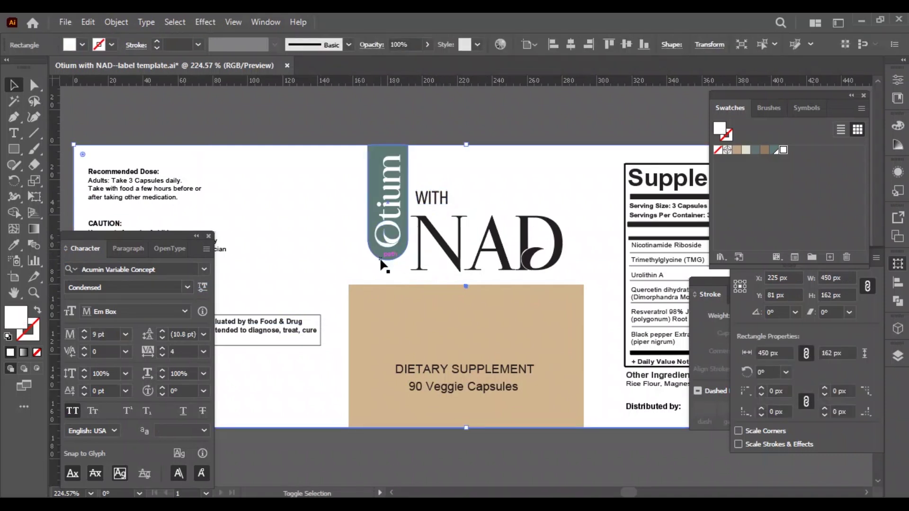
{"action": "left_click", "coordinate": [394, 251]}
{"action": "key", "text": "Left"}
{"action": "key", "text": "Left"}
{"action": "key", "text": "Left"}
{"action": "key", "text": "Left"}
Lock the white label background rectangle
{"action": "left_click", "coordinate": [436, 210]}
{"action": "key", "text": "ctrl+shift+a"}
{"action": "left_click", "coordinate": [464, 215]}
{"action": "key", "text": "ctrl+2"}
Shift the WITH and NAD text left beside the green tab, nudging WITH a little further on its own
{"action": "left_click_drag", "start_coordinate": [409, 171], "coordinate": [465, 243]}
{"action": "key", "text": "Left"}
{"action": "key", "text": "Left"}
{"action": "key", "text": "Left"}
{"action": "key", "text": "Left"}
{"action": "key", "text": "Left"}
{"action": "key", "text": "Left"}
{"action": "key", "text": "Left"}
{"action": "key", "text": "Left"}
{"action": "key", "text": "Left"}
{"action": "key", "text": "Left"}
{"action": "key", "text": "Left"}
{"action": "key", "text": "Left"}
{"action": "key", "text": "Left"}
{"action": "key", "text": "Left"}
{"action": "key", "text": "Left"}
{"action": "key", "text": "Right"}
{"action": "key", "text": "Right"}
{"action": "key", "text": "Right"}
{"action": "key", "text": "Right"}
{"action": "key", "text": "Right"}
{"action": "key", "text": "Right"}
{"action": "key", "text": "Right"}
{"action": "key", "text": "Right"}
{"action": "key", "text": "Right"}
{"action": "key", "text": "Right"}
{"action": "key", "text": "Right"}
{"action": "key", "text": "Right"}
{"action": "left_click", "coordinate": [505, 160]}
{"action": "left_click", "coordinate": [429, 200]}
{"action": "key", "text": "Left"}
{"action": "key", "text": "Left"}
{"action": "key", "text": "Left"}
Scale the NAD text down slightly beside the green tab
{"action": "left_click", "coordinate": [495, 246]}
{"action": "left_click_drag", "start_coordinate": [559, 244], "coordinate": [534, 243]}
{"action": "left_click", "coordinate": [535, 207]}
{"action": "left_click_drag", "start_coordinate": [424, 203], "coordinate": [558, 242]}
Add a "+" after NAD and nudge the text into place beside the green tab
{"action": "double_click", "coordinate": [549, 244]}
{"action": "type", "text": "+"}
{"action": "key", "text": "Escape"}
{"action": "key", "text": "shift+Up"}
{"action": "key", "text": "shift+Up"}
{"action": "key", "text": "Return"}
{"action": "key", "text": "Down"}
{"action": "key", "text": "Down"}
{"action": "key", "text": "Left"}
{"action": "key", "text": "Left"}
{"action": "left_click", "coordinate": [536, 138]}
Fill the NAD+ and WITH text with the brand green swatch
{"action": "left_click_drag", "start_coordinate": [572, 212], "coordinate": [461, 240]}
{"action": "left_click", "coordinate": [774, 151]}
{"action": "left_click", "coordinate": [519, 150]}
{"action": "left_click", "coordinate": [432, 198]}
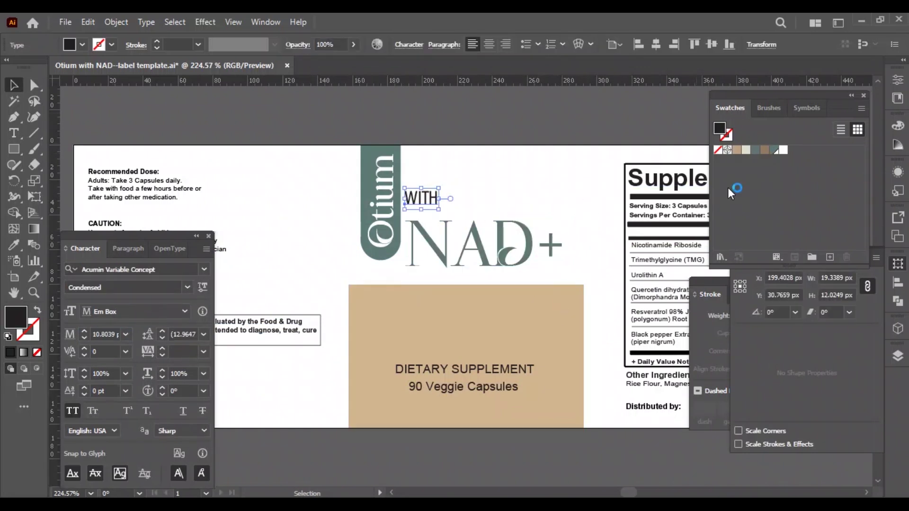
{"action": "left_click", "coordinate": [774, 150]}
{"action": "left_click", "coordinate": [500, 147]}
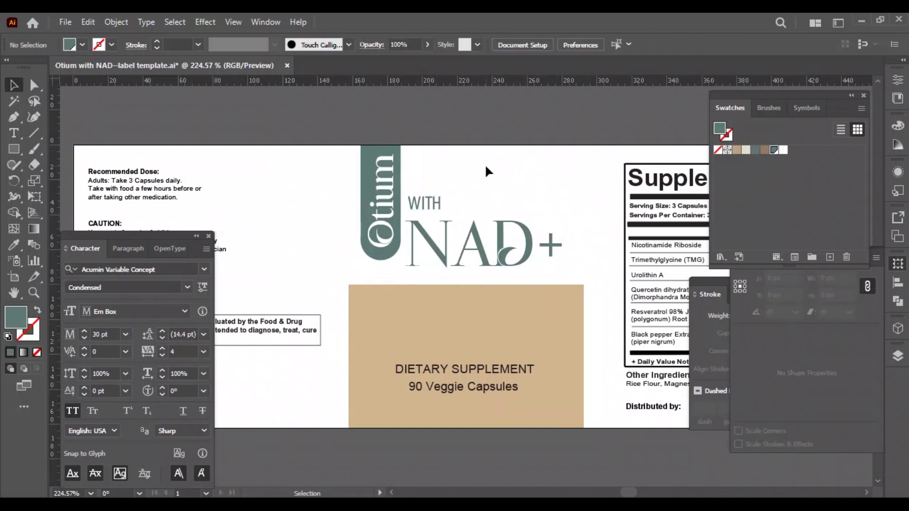
Add the tan rectangle's colour as a new swatch and apply it to the Otium logo on the green tab
{"action": "left_click", "coordinate": [480, 341]}
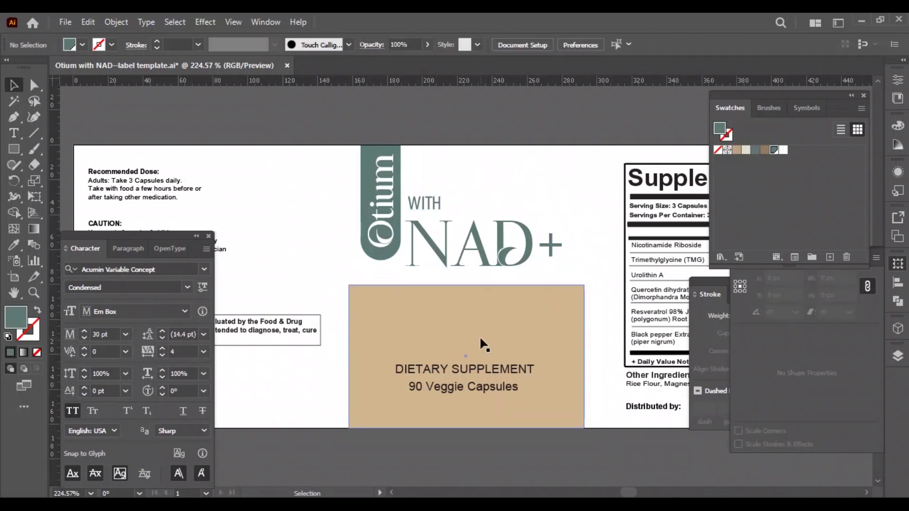
{"action": "left_click", "coordinate": [861, 108]}
{"action": "left_click", "coordinate": [762, 216]}
{"action": "left_click", "coordinate": [388, 212]}
{"action": "left_click", "coordinate": [523, 115]}
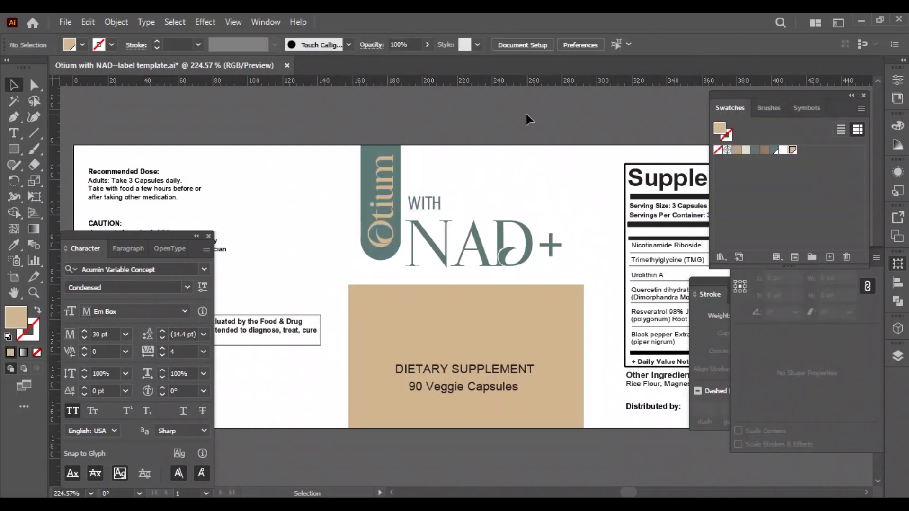
Enlarge the green tab behind the Otium logo to about 25 by 73 px and fully round only its bottom corners
{"action": "left_click", "coordinate": [385, 243]}
{"action": "left_click_drag", "start_coordinate": [381, 260], "coordinate": [381, 273]}
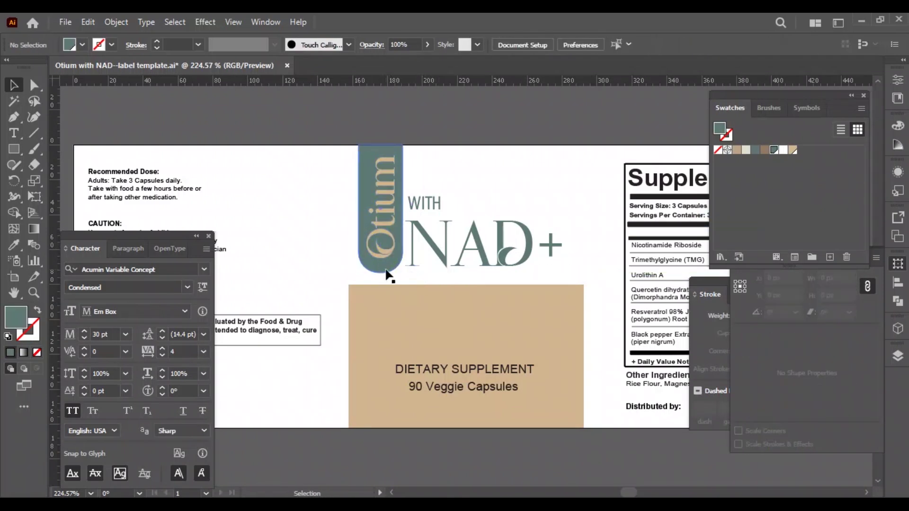
{"action": "key", "text": "a"}
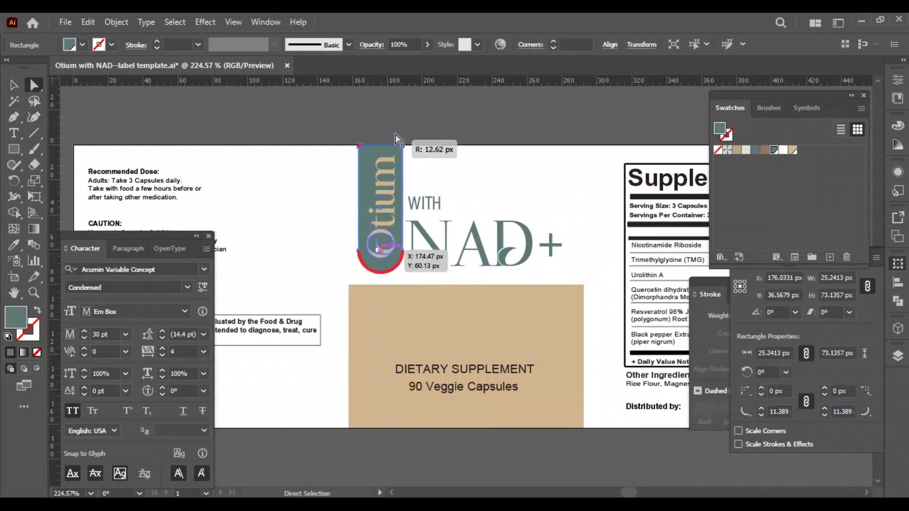
{"action": "key", "text": "v"}
{"action": "left_click_drag", "start_coordinate": [833, 411], "coordinate": [851, 424]}
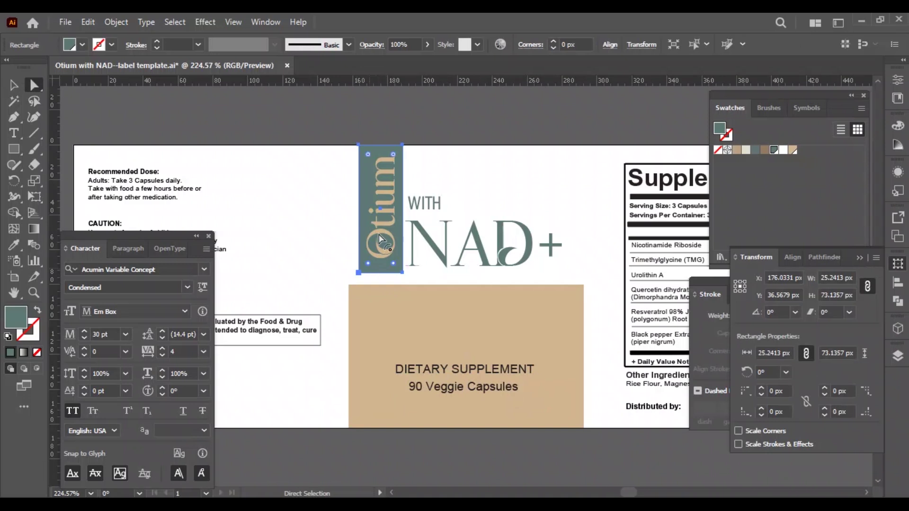
{"action": "left_click_drag", "start_coordinate": [369, 264], "coordinate": [414, 135]}
{"action": "key", "text": "v"}
{"action": "left_click", "coordinate": [447, 138]}
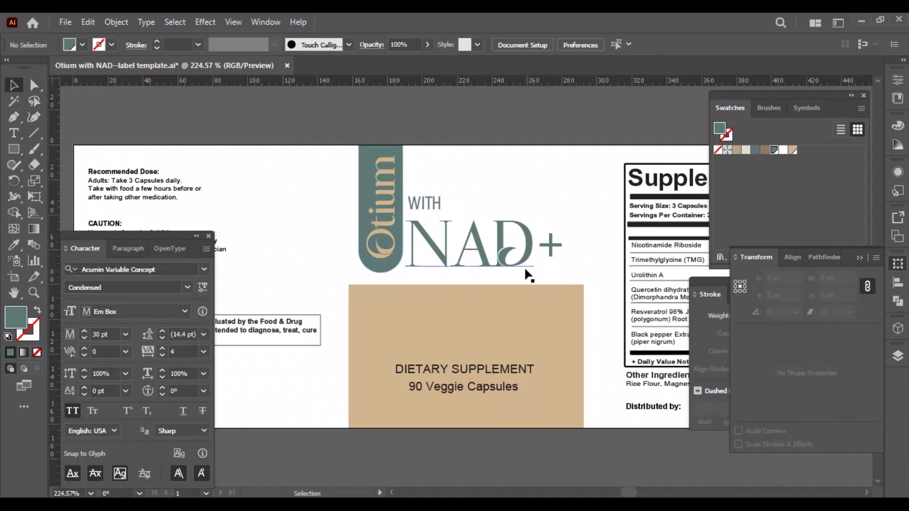
Nudge the NAD text and its plus sign up together, closer to the WITH text
{"action": "left_click", "coordinate": [509, 261]}
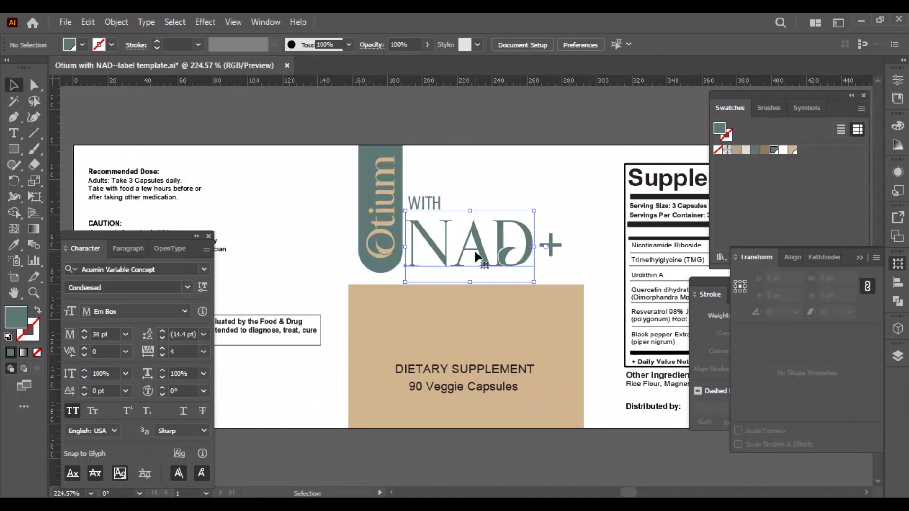
{"action": "left_click", "coordinate": [555, 246], "text": "shift"}
{"action": "key", "text": "Up"}
{"action": "key", "text": "Up"}
{"action": "key", "text": "Up"}
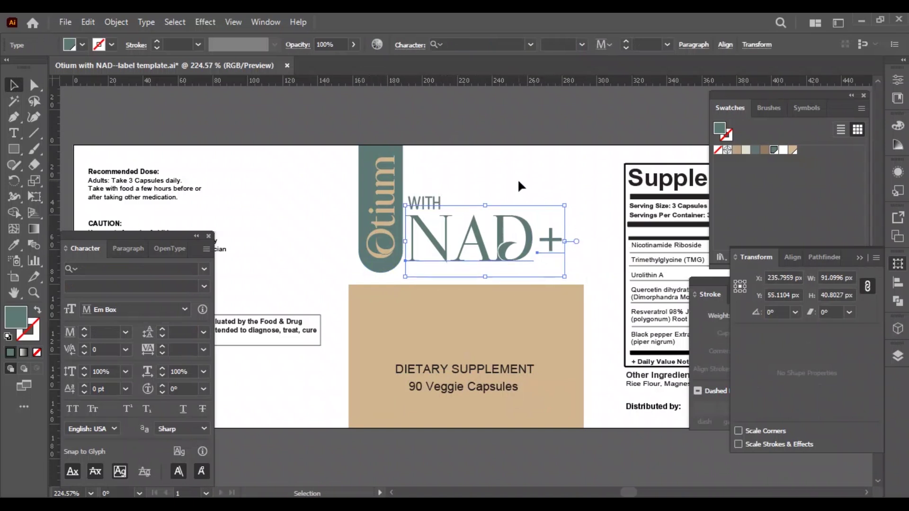
{"action": "left_click", "coordinate": [526, 152]}
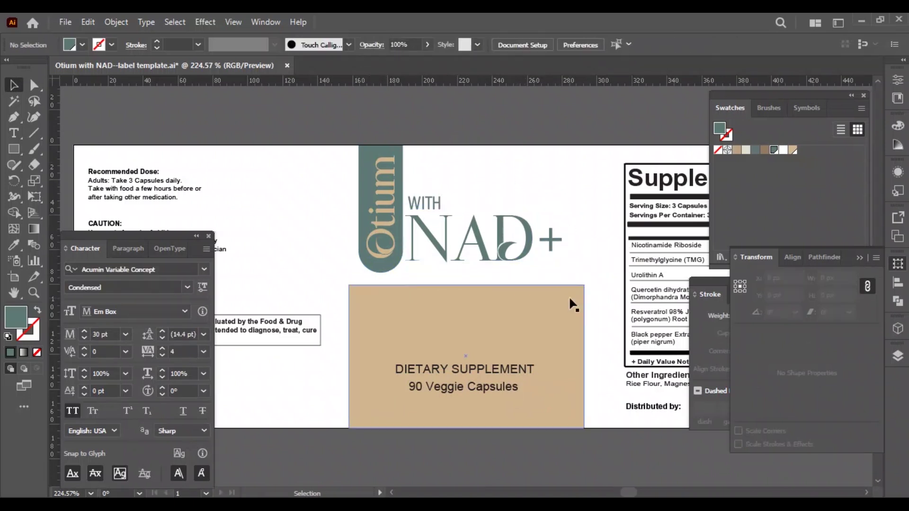
Create a tan block about 20 by 30 px at the front panel's upper right edge from a copied rectangle
{"action": "left_click_drag", "start_coordinate": [386, 266], "coordinate": [567, 282]}
{"action": "left_click_drag", "start_coordinate": [562, 250], "coordinate": [575, 373]}
{"action": "left_click_drag", "start_coordinate": [565, 274], "coordinate": [564, 196]}
{"action": "left_click", "coordinate": [794, 150]}
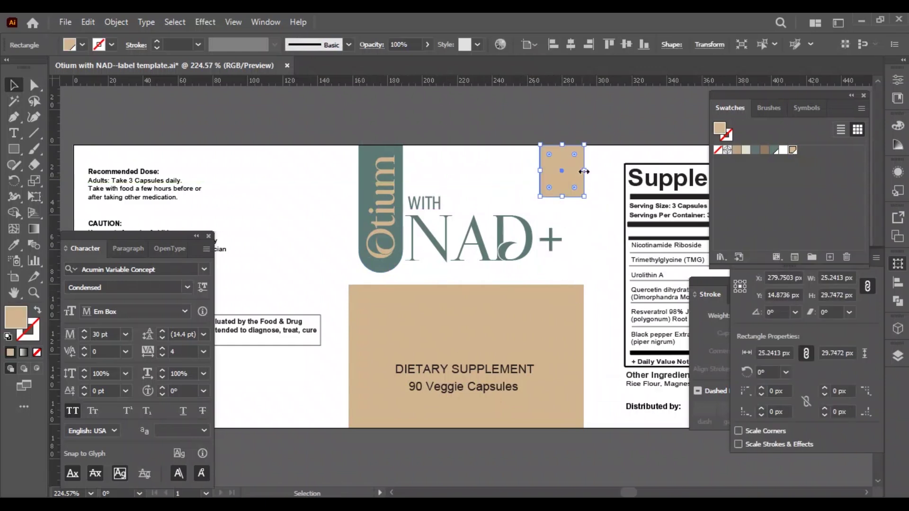
{"action": "left_click_drag", "start_coordinate": [584, 171], "coordinate": [575, 171]}
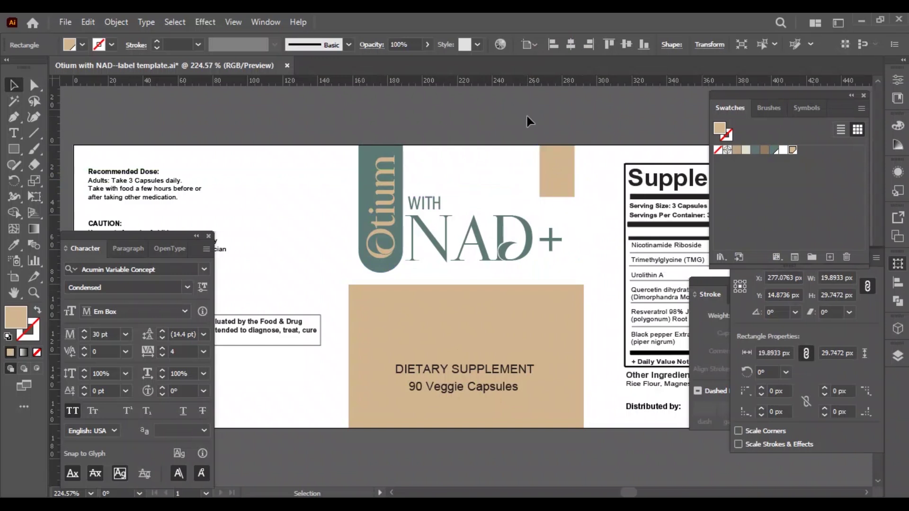
{"action": "left_click", "coordinate": [527, 121]}
Place a white copy of the WITH text on the small tan block and align the two
{"action": "left_click_drag", "start_coordinate": [430, 204], "coordinate": [561, 159]}
{"action": "left_click", "coordinate": [783, 150]}
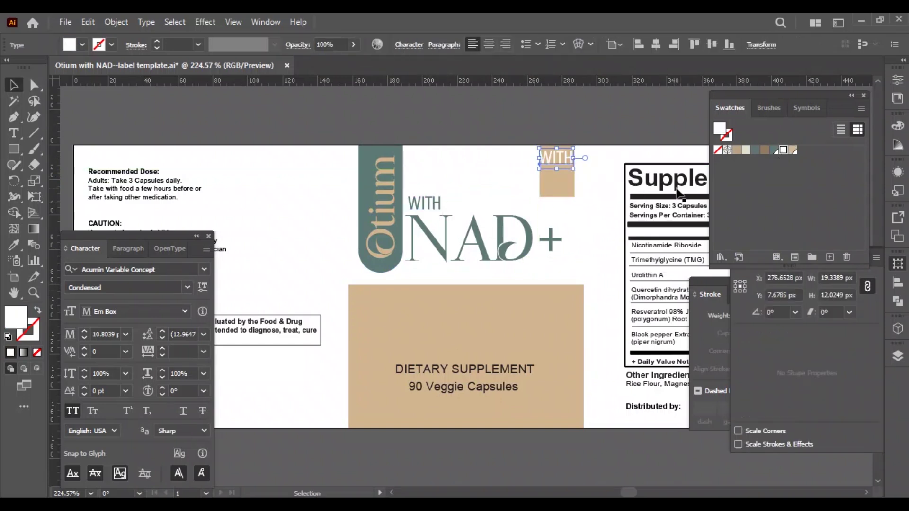
{"action": "left_click", "coordinate": [560, 184], "text": "shift"}
{"action": "left_click", "coordinate": [448, 44]}
{"action": "left_click", "coordinate": [619, 147]}
Replace the copied text on the small tan block with "90"
{"action": "double_click", "coordinate": [563, 159]}
{"action": "key", "text": "ctrl+a"}
{"action": "type", "text": "90"}
{"action": "key", "text": "Escape"}
Try the Impact font on the 90 text
{"action": "left_click", "coordinate": [123, 268]}
{"action": "type", "text": "imp"}
{"action": "key", "text": "Return"}
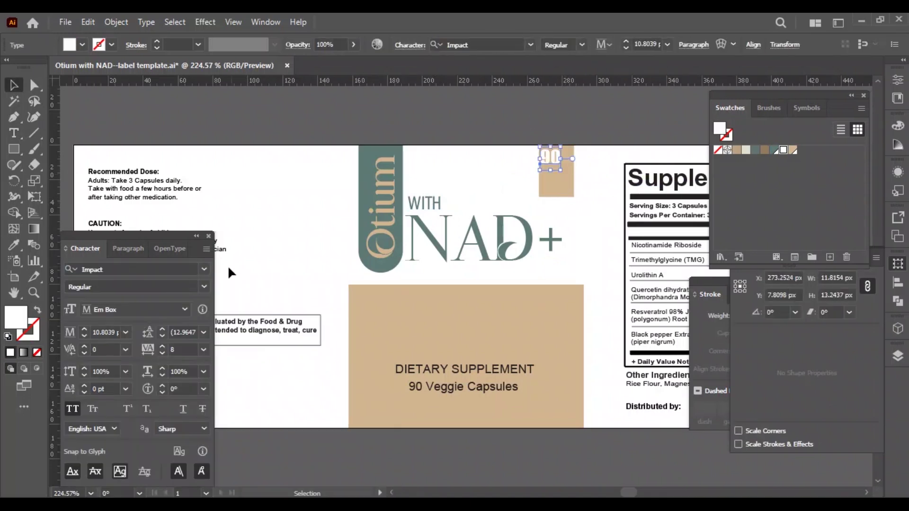
{"action": "key", "text": "ctrl+z"}
Set the 90 text to ExtraCondensed Bold at 20 pt and position it on the small tan block
{"action": "left_click", "coordinate": [188, 288]}
{"action": "left_click", "coordinate": [124, 211]}
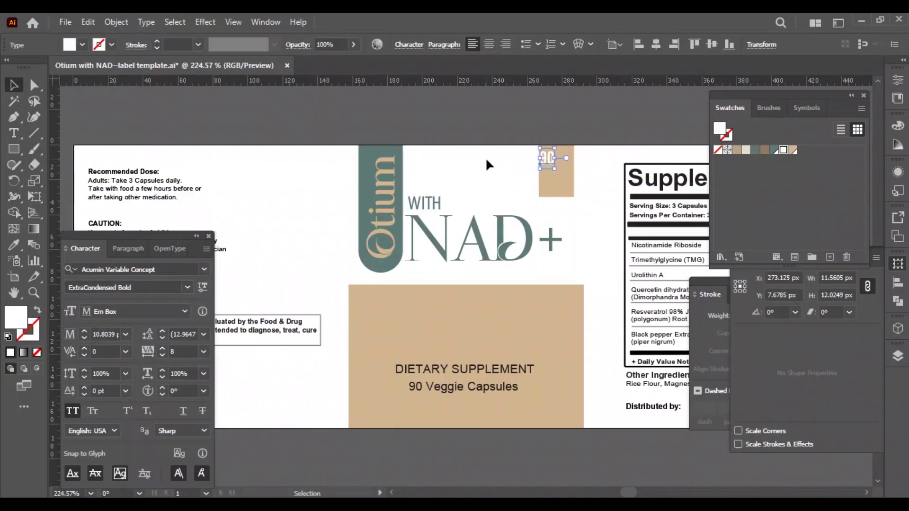
{"action": "left_click", "coordinate": [103, 335]}
{"action": "key", "text": "shift+Up"}
{"action": "key", "text": "Return"}
{"action": "key", "text": "Right"}
{"action": "key", "text": "Right"}
{"action": "left_click", "coordinate": [560, 190], "text": "shift"}
{"action": "left_click", "coordinate": [522, 102]}
Adjust the vertical position of the 90 on the small tan block
{"action": "left_click", "coordinate": [561, 157]}
{"action": "key", "text": "shift+Down"}
{"action": "key", "text": "Up"}
{"action": "key", "text": "Up"}
{"action": "key", "text": "Up"}
{"action": "key", "text": "Up"}
{"action": "key", "text": "Up"}
{"action": "left_click", "coordinate": [570, 131]}
{"action": "left_click", "coordinate": [565, 164]}
{"action": "key", "text": "Down"}
{"action": "left_click", "coordinate": [603, 177]}
Move the word "Veggie" from the large tan rectangle to below the 90 and set it in white at 5 pt
{"action": "left_click_drag", "start_coordinate": [456, 389], "coordinate": [562, 201]}
{"action": "left_click", "coordinate": [126, 249]}
{"action": "left_click", "coordinate": [82, 249]}
{"action": "double_click", "coordinate": [103, 332]}
{"action": "type", "text": "5"}
{"action": "key", "text": "Return"}
{"action": "left_click", "coordinate": [529, 149]}
{"action": "left_click", "coordinate": [572, 191]}
Delete the separate Capsules text from the large rectangle and add the word "Capsules" to the Veggie text in the badge
{"action": "left_click", "coordinate": [503, 381]}
{"action": "key", "text": "i"}
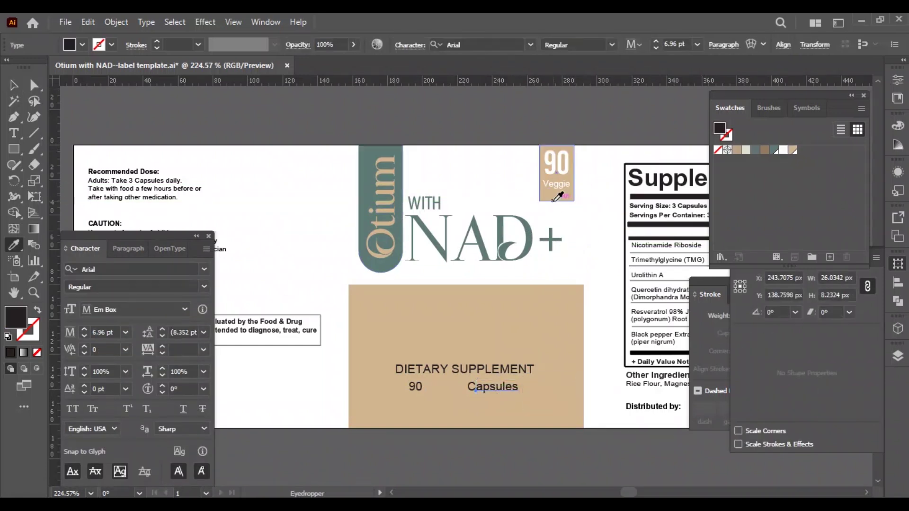
{"action": "left_click", "coordinate": [555, 190]}
{"action": "key", "text": "v"}
{"action": "key", "text": "Delete"}
{"action": "key", "text": "t"}
{"action": "left_click", "coordinate": [569, 185]}
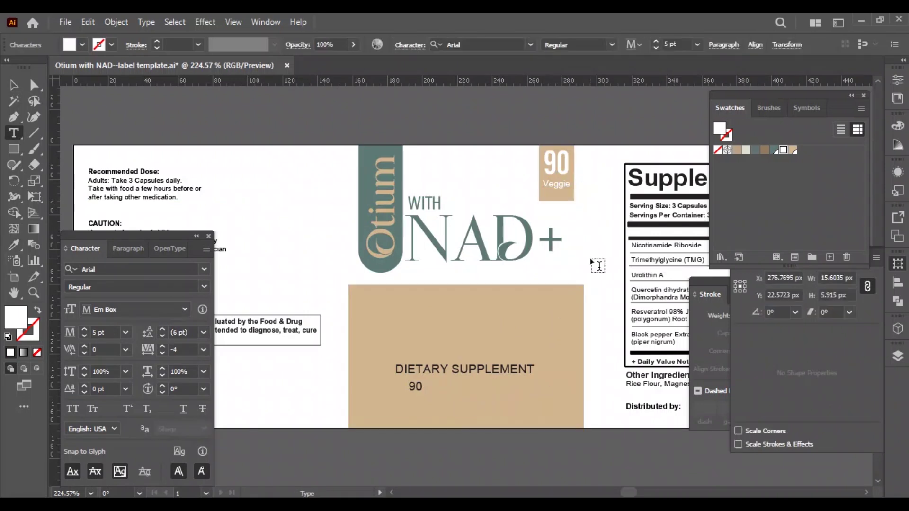
{"action": "key", "text": "Escape"}
Make the Veggie Capsules text all caps, scale it down to fit the badge and set its leading to 3 pt
{"action": "key", "text": "z"}
{"action": "left_click_drag", "start_coordinate": [552, 170], "coordinate": [468, 338]}
{"action": "key", "text": "v"}
{"action": "left_click", "coordinate": [73, 409]}
{"action": "left_click", "coordinate": [85, 336]}
{"action": "left_click_drag", "start_coordinate": [500, 305], "coordinate": [476, 304]}
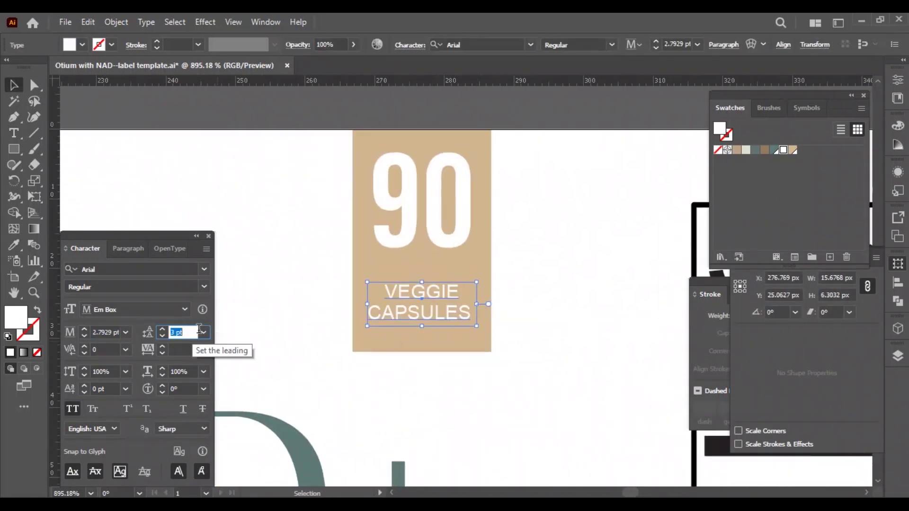
Nudge the VEGGIE CAPSULES text up closer to the 90
{"action": "left_click", "coordinate": [465, 229]}
{"action": "scroll", "coordinate": [472, 258], "scroll_direction": "up", "scroll_amount": 1}
{"action": "left_click", "coordinate": [430, 320]}
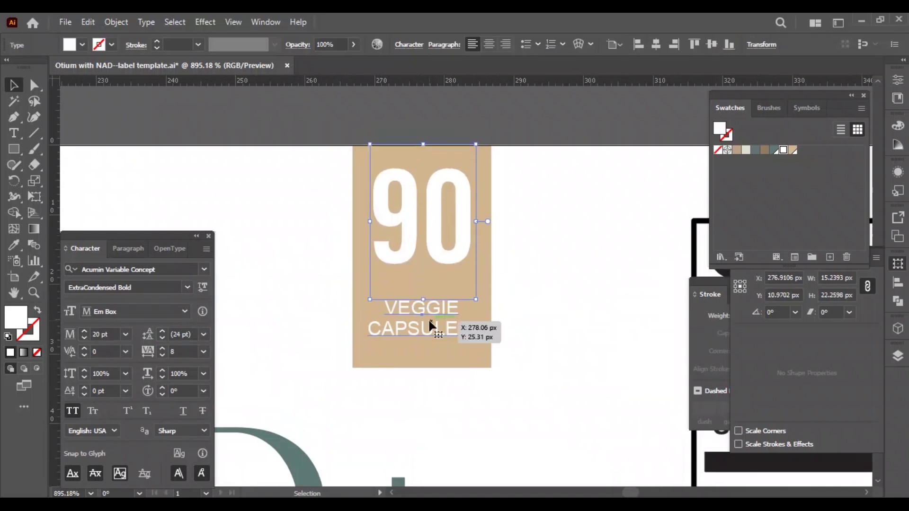
{"action": "key", "text": "Up"}
{"action": "key", "text": "Up"}
{"action": "key", "text": "Up"}
{"action": "left_click", "coordinate": [427, 344]}
Shorten the tan badge to just below VEGGIE CAPSULES and slightly round its two bottom corners
{"action": "left_click_drag", "start_coordinate": [422, 368], "coordinate": [428, 334]}
{"action": "key", "text": "a"}
{"action": "left_click", "coordinate": [490, 333]}
{"action": "left_click", "coordinate": [352, 334], "text": "shift"}
{"action": "left_click", "coordinate": [365, 322]}
{"action": "left_click", "coordinate": [573, 45]}
{"action": "key", "text": "shift+Up"}
{"action": "key", "text": "shift+Down"}
{"action": "key", "text": "Up"}
{"action": "key", "text": "Up"}
{"action": "key", "text": "Up"}
{"action": "left_click", "coordinate": [601, 137]}
Save the label document
{"action": "scroll", "coordinate": [602, 144], "scroll_direction": "down", "scroll_amount": 4}
{"action": "key", "text": "v"}
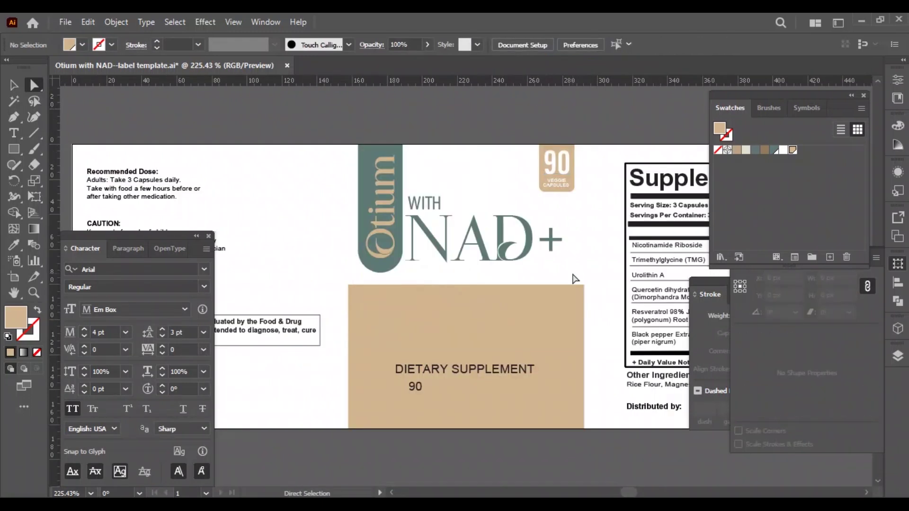
{"action": "key", "text": "v"}
{"action": "left_click", "coordinate": [522, 330]}
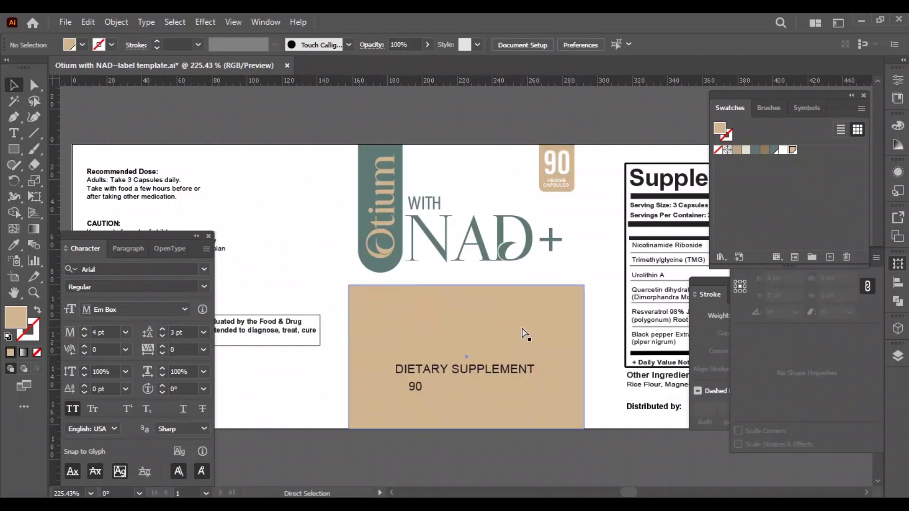
{"action": "key", "text": "ctrl+s"}
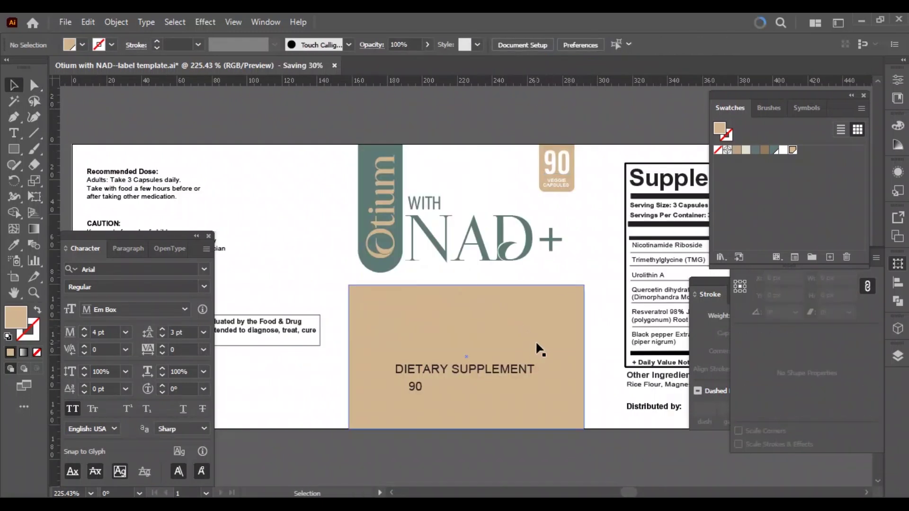
Fill the DIETARY SUPPLEMENT text white, move it near the tan rectangle's upper edge and place a copy near the lower edge
{"action": "left_click", "coordinate": [526, 369]}
{"action": "left_click", "coordinate": [783, 150]}
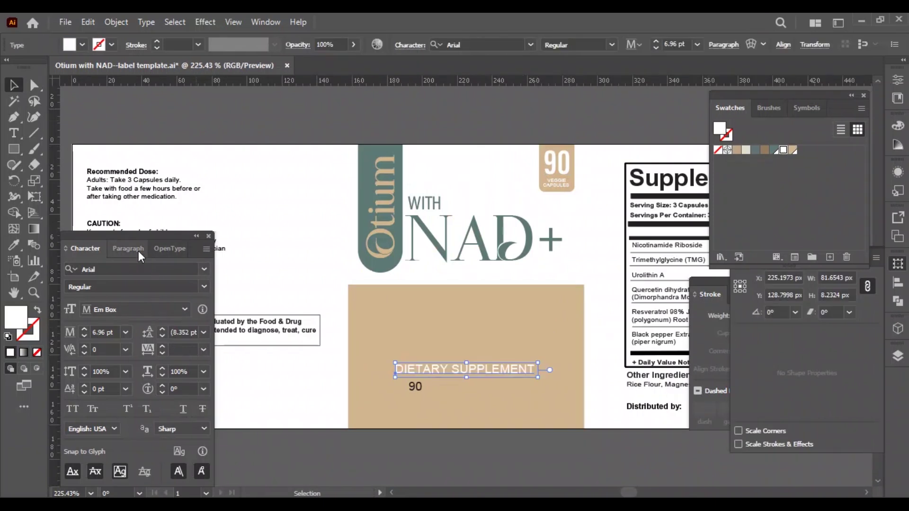
{"action": "left_click_drag", "start_coordinate": [476, 310], "coordinate": [493, 306]}
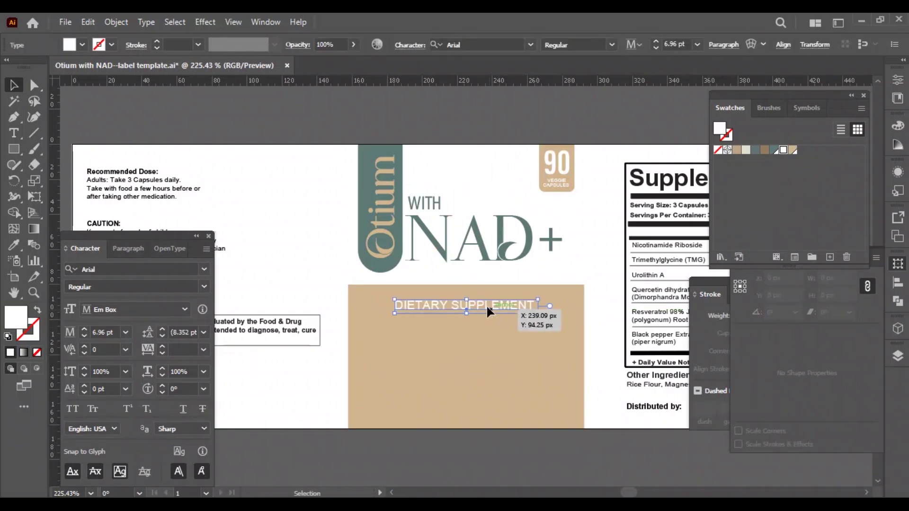
{"action": "left_click_drag", "start_coordinate": [487, 307], "coordinate": [490, 412]}
{"action": "key", "text": "ctrl+z"}
Make a white divider 140 px wide and about 2.5 px high across the lower tan rectangle and adjust the text beneath it
{"action": "left_click", "coordinate": [544, 369]}
{"action": "left_click", "coordinate": [783, 150]}
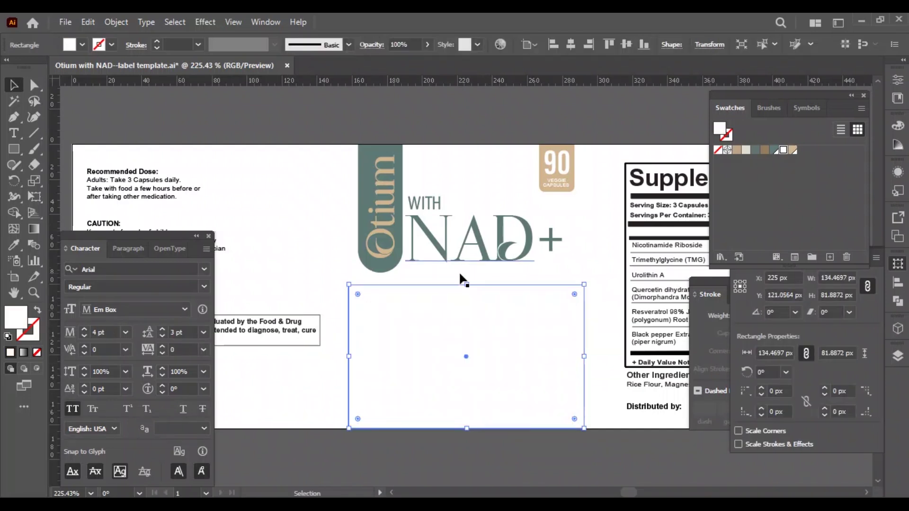
{"action": "left_click_drag", "start_coordinate": [468, 284], "coordinate": [457, 395]}
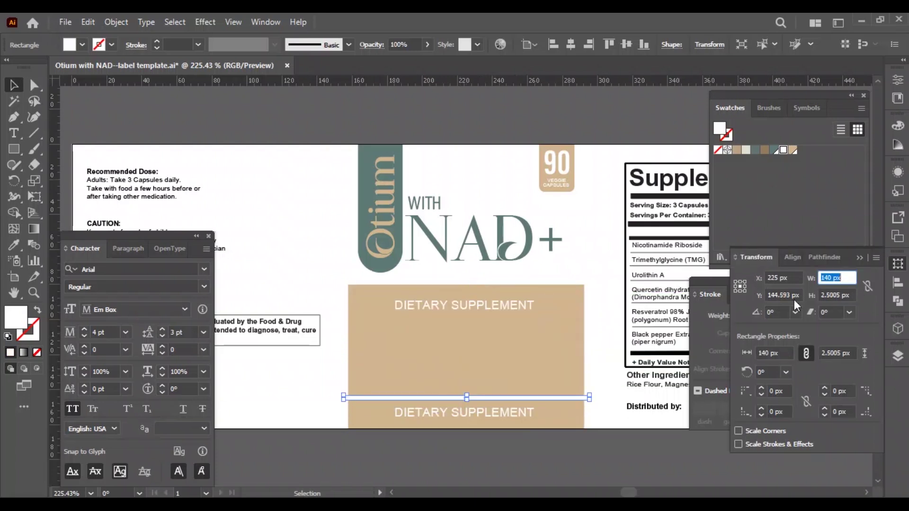
{"action": "left_click", "coordinate": [606, 458]}
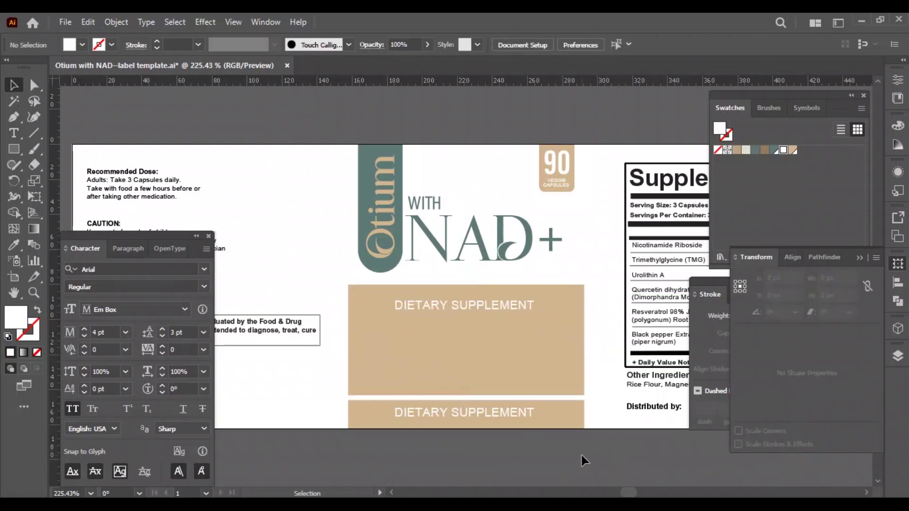
{"action": "left_click_drag", "start_coordinate": [502, 413], "coordinate": [498, 413]}
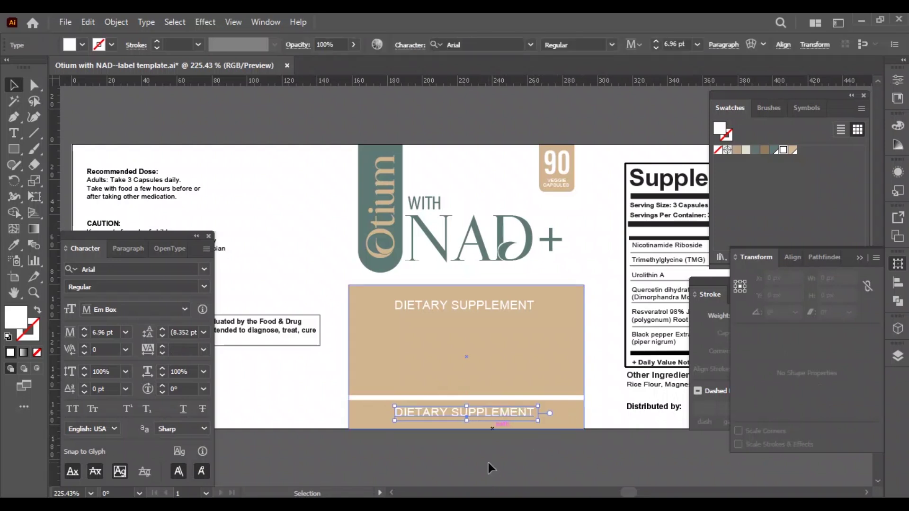
{"action": "left_click", "coordinate": [488, 462]}
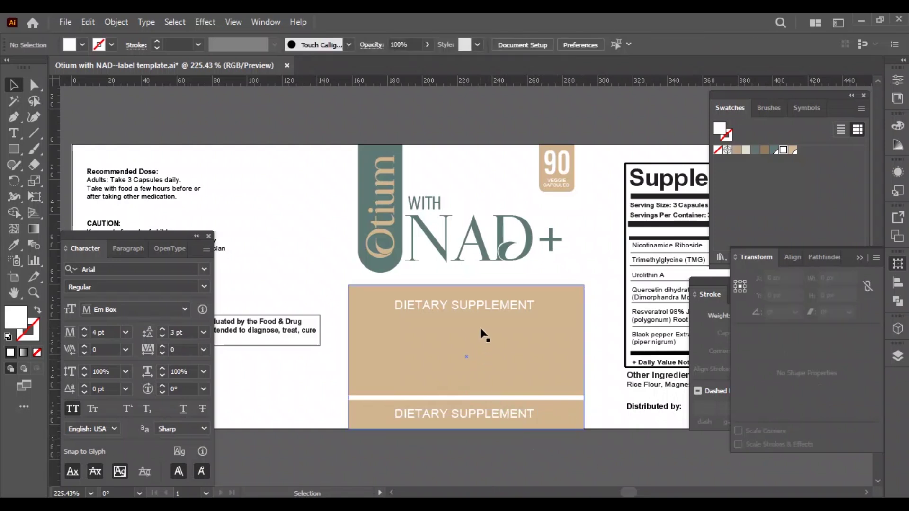
Replace the upper DIETARY SUPPLEMENT text with "CRAFTED FOR HIGH PERFORMERS AND WLLNESS SEEKERS" on two lines
{"action": "key", "text": "t"}
{"action": "triple_click", "coordinate": [484, 308]}
{"action": "type", "text": "CRAFTED FOR HIGH PERFORMERS AND"}
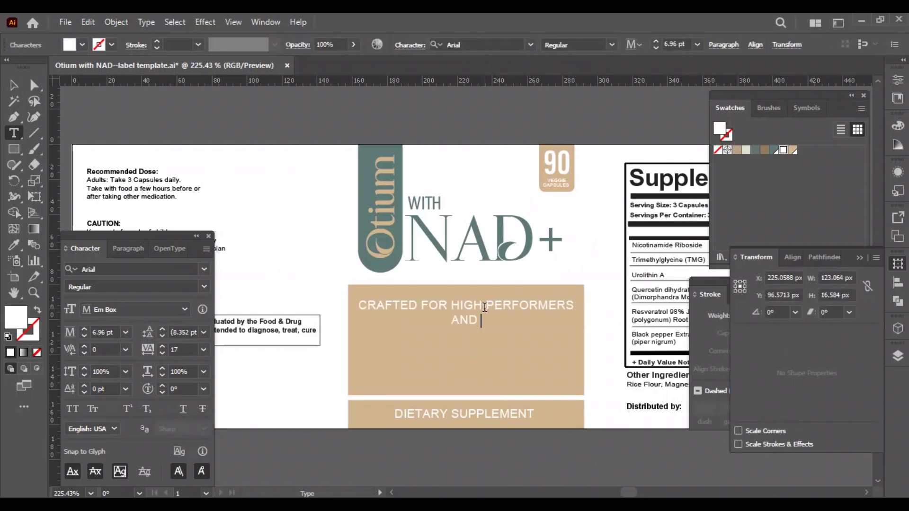
{"action": "type", "text": " WLLNESS SEEKERS"}
{"action": "key", "text": "Escape"}
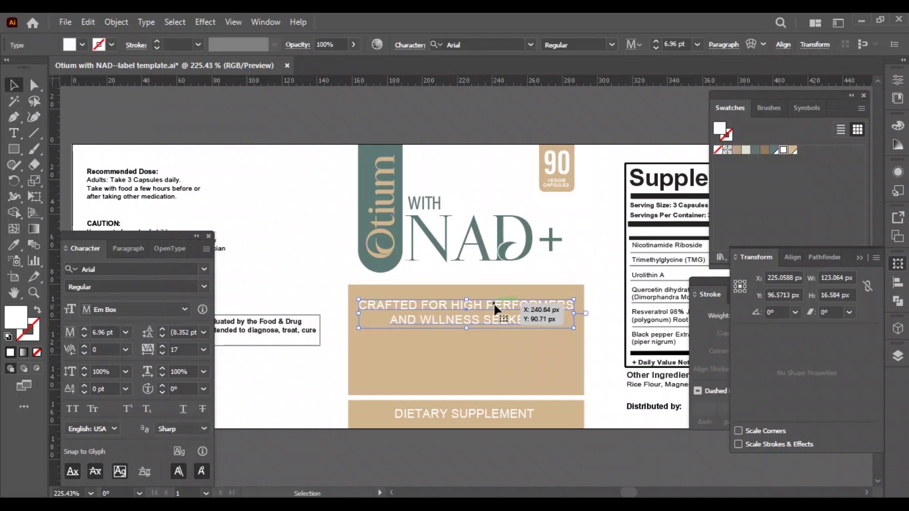
Set the tagline to 6 pt and nudge it up toward the tan rectangle's upper edge
{"action": "double_click", "coordinate": [105, 332]}
{"action": "type", "text": "6"}
{"action": "key", "text": "Return"}
{"action": "key", "text": "Up"}
{"action": "key", "text": "Up"}
{"action": "key", "text": "Up"}
{"action": "key", "text": "Up"}
{"action": "left_click", "coordinate": [478, 462]}
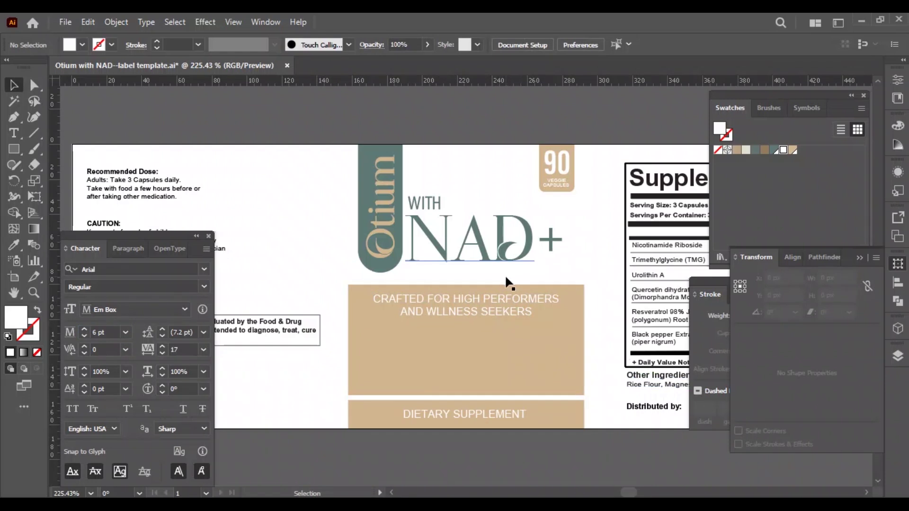
Copy the tagline below itself, set the copy in Roboto Condensed reading "ENHANCE" and place it near the rectangle's left side
{"action": "left_click_drag", "start_coordinate": [473, 305], "coordinate": [462, 338]}
{"action": "left_click", "coordinate": [201, 269]}
{"action": "type", "text": "roboto c"}
{"action": "key", "text": "Return"}
{"action": "double_click", "coordinate": [480, 348]}
{"action": "key", "text": "ctrl+a"}
{"action": "type", "text": "ENHANCE"}
{"action": "key", "text": "Escape"}
{"action": "left_click_drag", "start_coordinate": [394, 336], "coordinate": [384, 345]}
Set the tagline and the DIETARY SUPPLEMENT text to Roboto Condensed at 7 pt
{"action": "left_click", "coordinate": [457, 311]}
{"action": "left_click", "coordinate": [455, 415], "text": "shift"}
{"action": "left_click", "coordinate": [155, 270]}
{"action": "type", "text": "ROBOTO"}
{"action": "key", "text": "Return"}
{"action": "left_click", "coordinate": [84, 329]}
{"action": "left_click", "coordinate": [497, 455]}
Tighten the tagline's leading and nudge the tagline and the white divider down slightly
{"action": "left_click", "coordinate": [510, 315]}
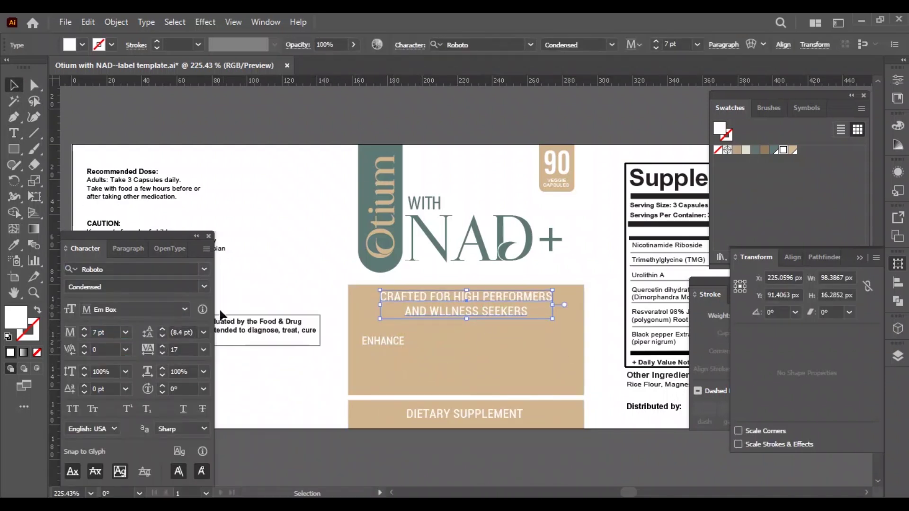
{"action": "scroll", "coordinate": [190, 330], "scroll_direction": "down", "scroll_amount": 1}
{"action": "key", "text": "Down"}
{"action": "left_click", "coordinate": [507, 397]}
{"action": "key", "text": "Down"}
{"action": "key", "text": "Down"}
{"action": "left_click", "coordinate": [490, 416]}
Set the ENHANCE text to 7 pt and nudge it up
{"action": "left_click", "coordinate": [392, 341]}
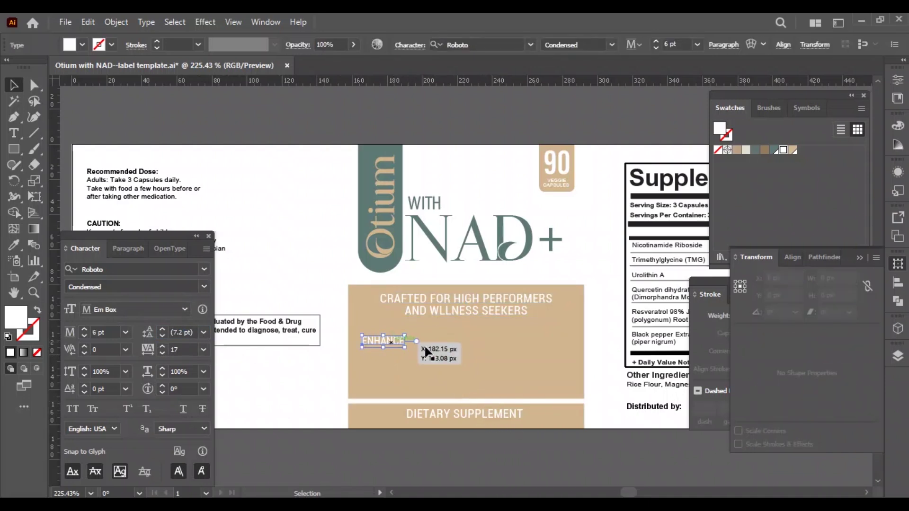
{"action": "left_click", "coordinate": [85, 329]}
{"action": "key", "text": "Up"}
{"action": "key", "text": "Up"}
Copy the ENHANCE heading below itself and change the copy to three lines reading "Focus", "Stamina" and "Long Term health"
{"action": "left_click_drag", "start_coordinate": [395, 340], "coordinate": [397, 358]}
{"action": "key", "text": "shift+Right"}
{"action": "double_click", "coordinate": [401, 356]}
{"action": "key", "text": "ctrl+a"}
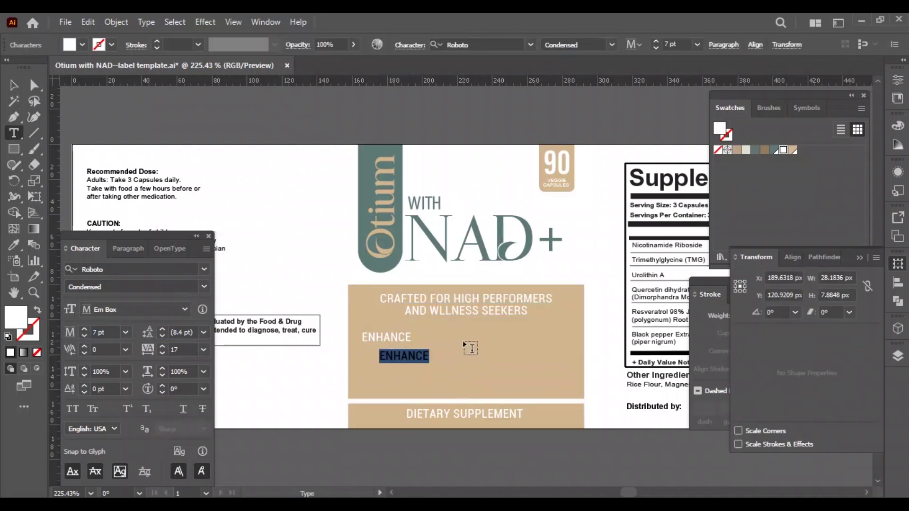
{"action": "type", "text": "Focus"}
{"action": "key", "text": "Return"}
{"action": "type", "text": "Stamina"}
{"action": "key", "text": "Return"}
{"action": "type", "text": "Long Term health"}
Set the three-line benefit list to 6 pt and nudge it left under the ENHANCE heading
{"action": "left_click", "coordinate": [14, 86]}
{"action": "left_click", "coordinate": [85, 335]}
{"action": "key", "text": "Left"}
{"action": "key", "text": "Left"}
{"action": "key", "text": "Left"}
{"action": "key", "text": "Left"}
Copy the ENHANCE heading and its list to the right, right-justify the copied text and align both pieces' right edges
{"action": "left_click", "coordinate": [405, 337], "text": "shift"}
{"action": "left_click_drag", "start_coordinate": [404, 337], "coordinate": [513, 337]}
{"action": "left_click", "coordinate": [127, 248]}
{"action": "left_click", "coordinate": [115, 271]}
{"action": "left_click", "coordinate": [898, 282]}
{"action": "left_click", "coordinate": [785, 294]}
{"action": "key", "text": "shift+Right"}
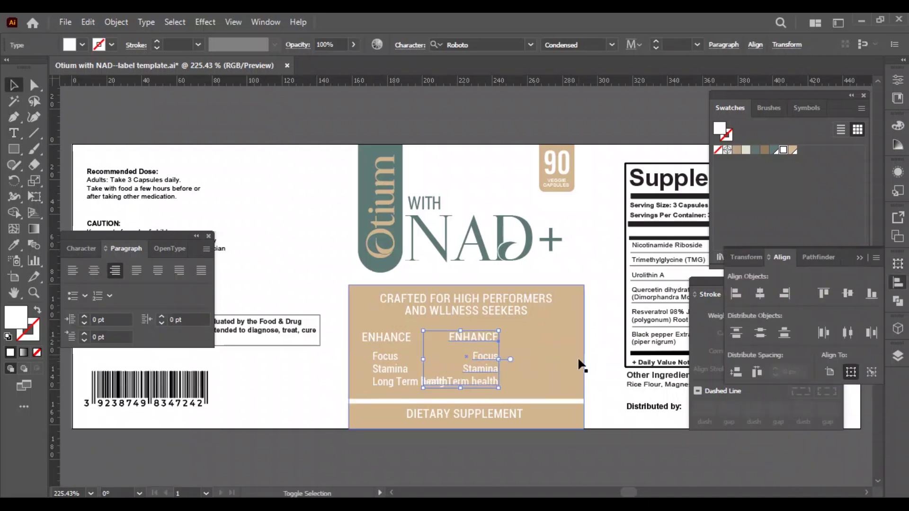
Align the copied heading and list to the tan rectangle's right edge and nudge them inward
{"action": "left_click", "coordinate": [578, 363], "text": "shift"}
{"action": "left_click", "coordinate": [784, 294]}
{"action": "left_click", "coordinate": [445, 361], "text": "shift"}
{"action": "key", "text": "shift+Left"}
Align the original ENHANCE heading and list to the tan rectangle's left edge and nudge them inward
{"action": "left_click", "coordinate": [421, 379]}
{"action": "left_click", "coordinate": [400, 337], "text": "shift"}
{"action": "left_click", "coordinate": [480, 363], "text": "shift"}
{"action": "left_click", "coordinate": [736, 294]}
{"action": "left_click", "coordinate": [479, 362], "text": "shift"}
{"action": "key", "text": "shift+Right"}
Change the right-hand heading to "SUPPORTING" and its list to "Recovery", "Endurance" and "Mitochondrial health"
{"action": "left_click", "coordinate": [598, 440]}
{"action": "double_click", "coordinate": [552, 340]}
{"action": "key", "text": "ctrl+a"}
{"action": "type", "text": "SUPPORTING"}
{"action": "left_click_drag", "start_coordinate": [602, 358], "coordinate": [600, 400]}
{"action": "type", "text": "Recovery Endurance M"}
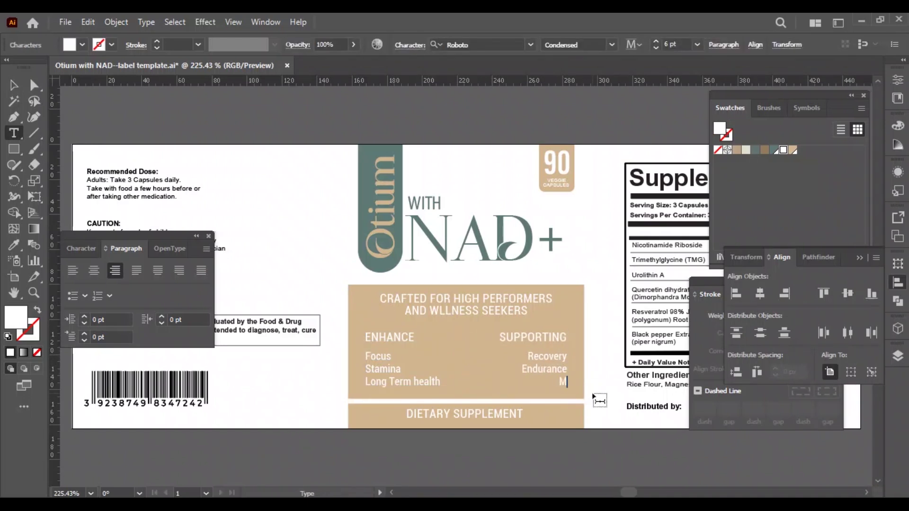
{"action": "type", "text": "itochondrial health"}
{"action": "key", "text": "Escape"}
Nudge the SUPPORTING heading right and the ENHANCE heading left so they sit slightly outside their lists
{"action": "left_click", "coordinate": [511, 461]}
{"action": "left_click", "coordinate": [539, 337]}
{"action": "key", "text": "Right"}
{"action": "key", "text": "Right"}
{"action": "key", "text": "Right"}
{"action": "left_click", "coordinate": [390, 337]}
{"action": "key", "text": "Left"}
{"action": "key", "text": "Left"}
{"action": "key", "text": "Left"}
Draw a white circle bullet about 1.76 px wide beside the ENHANCE list and copy it for the remaining list lines
{"action": "left_click", "coordinate": [373, 395]}
{"action": "key", "text": "z"}
{"action": "left_click_drag", "start_coordinate": [354, 353], "coordinate": [473, 406]}
{"action": "key", "text": "l"}
{"action": "left_click_drag", "start_coordinate": [371, 386], "coordinate": [406, 363]}
{"action": "key", "text": "v"}
{"action": "mouse_move", "coordinate": [388, 351]}
{"action": "left_mouse_down"}
{"action": "mouse_move", "coordinate": [397, 370]}
{"action": "mouse_move", "coordinate": [382, 368]}
{"action": "left_mouse_up"}
{"action": "scroll", "coordinate": [397, 250], "scroll_direction": "down", "scroll_amount": 3}
{"action": "left_click_drag", "start_coordinate": [389, 240], "coordinate": [388, 299]}
Copy the three bullets to the right-hand list and place them just outside the ends of its lines
{"action": "key", "text": "z"}
{"action": "left_click_drag", "start_coordinate": [529, 347], "coordinate": [362, 338]}
{"action": "key", "text": "v"}
{"action": "left_click_drag", "start_coordinate": [455, 348], "coordinate": [287, 334]}
{"action": "left_click", "coordinate": [292, 336], "text": "shift"}
{"action": "left_click_drag", "start_coordinate": [637, 309], "coordinate": [455, 309]}
{"action": "left_click", "coordinate": [551, 333], "text": "shift"}
{"action": "left_click", "coordinate": [551, 333], "text": "shift"}
{"action": "key", "text": "Right"}
{"action": "key", "text": "Right"}
{"action": "key", "text": "Right"}
Left-align the bullets beside Focus, Stamina and Long Term health using the list text, and nudge them left of it
{"action": "left_click_drag", "start_coordinate": [237, 312], "coordinate": [649, 312]}
{"action": "left_click", "coordinate": [524, 337]}
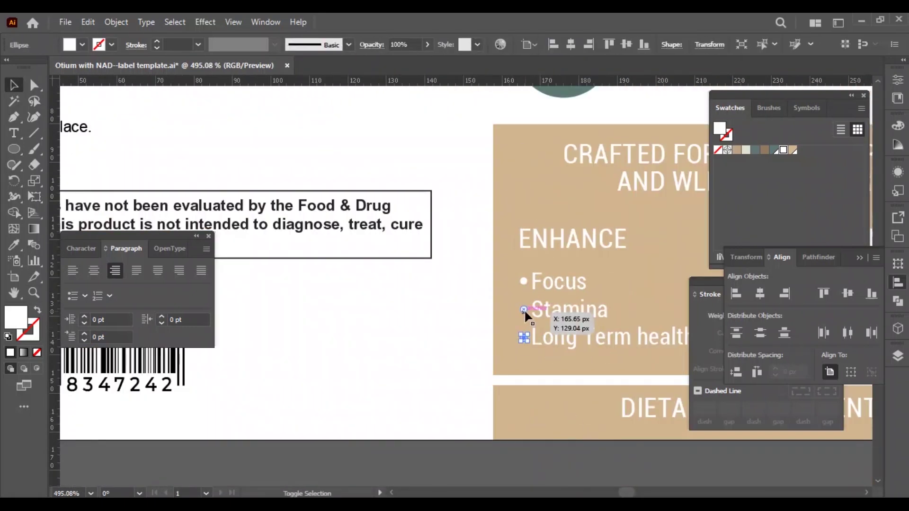
{"action": "left_click", "coordinate": [524, 310], "text": "shift"}
{"action": "left_click", "coordinate": [523, 282], "text": "shift"}
{"action": "key", "text": "shift+Right"}
{"action": "left_click", "coordinate": [552, 309], "text": "shift"}
{"action": "left_click", "coordinate": [736, 293]}
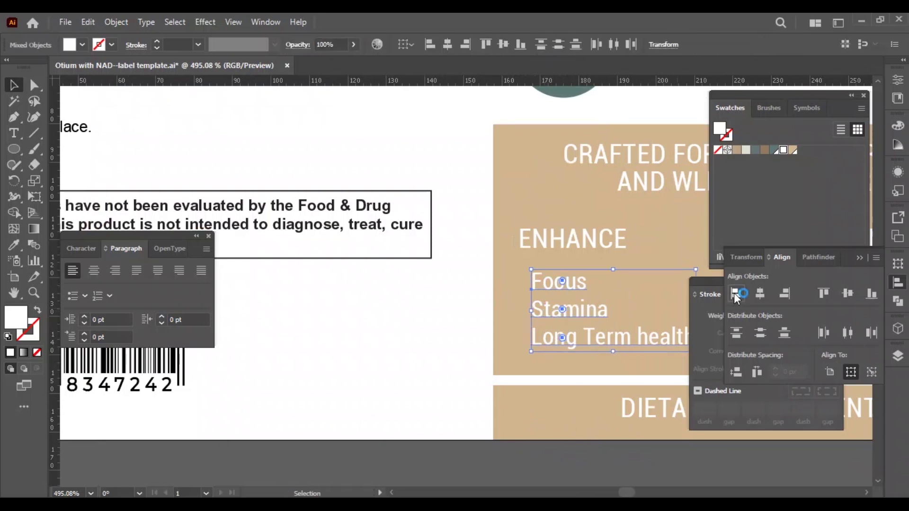
{"action": "left_click", "coordinate": [595, 315], "text": "shift"}
{"action": "key", "text": "Left"}
{"action": "key", "text": "Left"}
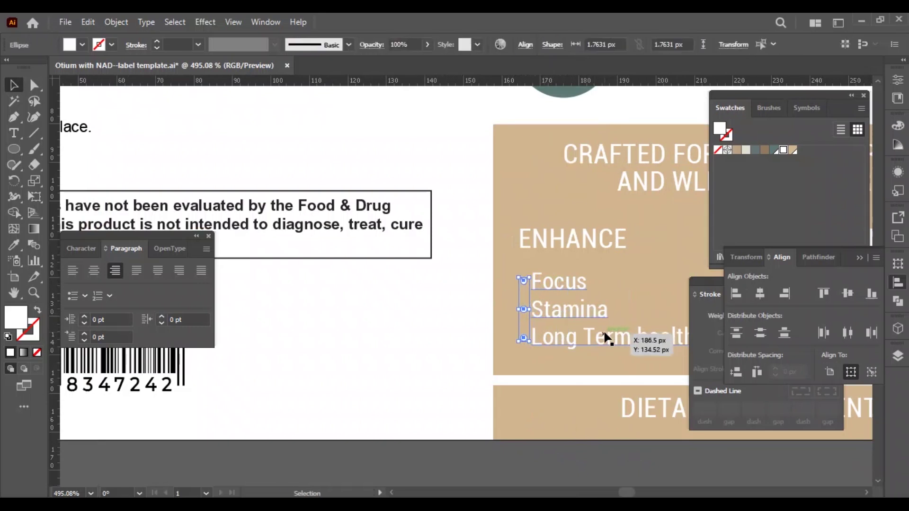
Unlock the full-label rectangle, fill it with the tan swatch and reduce it to a thin strip along the label's bottom edge
{"action": "left_click", "coordinate": [549, 456]}
{"action": "key", "text": "ctrl+minus"}
{"action": "key", "text": "ctrl+minus"}
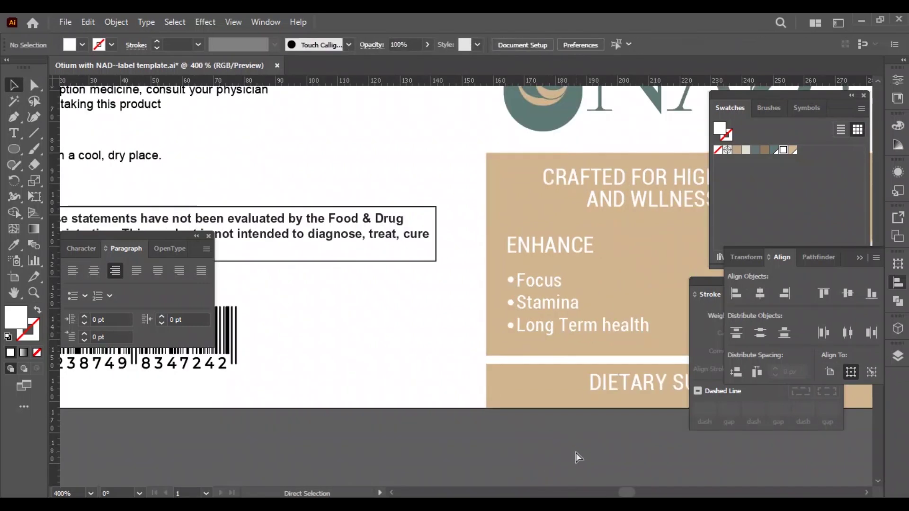
{"action": "left_click_drag", "start_coordinate": [578, 396], "coordinate": [390, 426]}
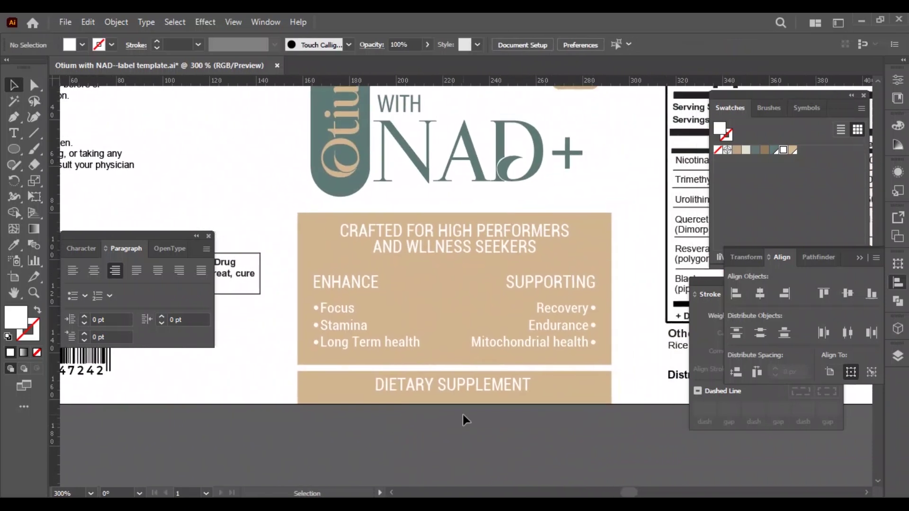
{"action": "scroll", "coordinate": [475, 430], "scroll_direction": "down", "scroll_amount": 5}
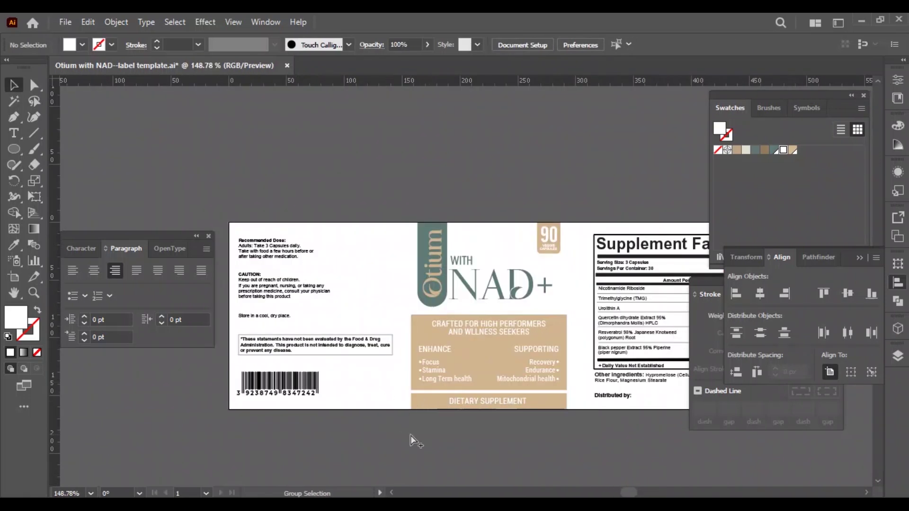
{"action": "key", "text": "ctrl+alt+2"}
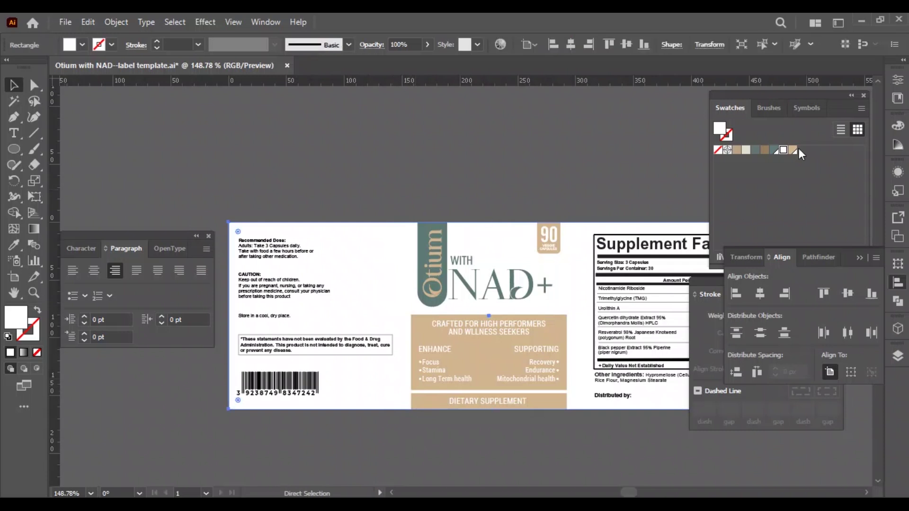
{"action": "left_click", "coordinate": [795, 150]}
{"action": "left_click_drag", "start_coordinate": [493, 222], "coordinate": [472, 406]}
{"action": "left_click", "coordinate": [453, 445]}
{"action": "left_click_drag", "start_coordinate": [527, 419], "coordinate": [457, 446]}
Set the Recommended Dose text on the left panel to 5 pt and nudge it up
{"action": "key", "text": "ctrl+t"}
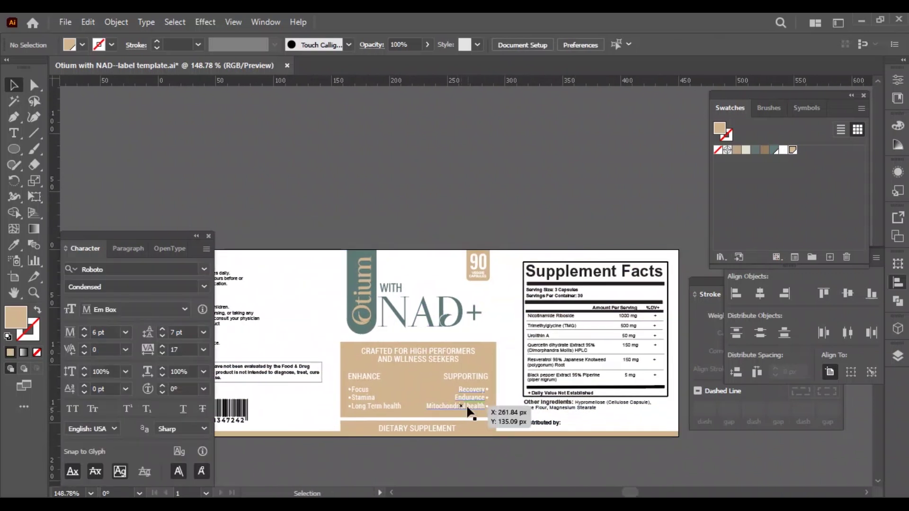
{"action": "key", "text": "ctrl+t"}
{"action": "left_click_drag", "start_coordinate": [232, 289], "coordinate": [425, 240]}
{"action": "left_click_drag", "start_coordinate": [425, 240], "coordinate": [380, 193]}
{"action": "key", "text": "t"}
{"action": "left_click", "coordinate": [314, 162]}
{"action": "key", "text": "Escape"}
{"action": "left_click_drag", "start_coordinate": [266, 255], "coordinate": [367, 256]}
{"action": "left_click", "coordinate": [668, 43]}
{"action": "type", "text": "5"}
{"action": "key", "text": "Return"}
{"action": "key", "text": "Up"}
{"action": "key", "text": "Up"}
{"action": "key", "text": "Up"}
Set the CAUTION text to 5 pt and nudge it up
{"action": "left_click", "coordinate": [464, 260]}
{"action": "left_click", "coordinate": [680, 42]}
{"action": "type", "text": "5"}
{"action": "key", "text": "Return"}
{"action": "key", "text": "Up"}
{"action": "key", "text": "Up"}
{"action": "key", "text": "Up"}
Set the cool, dry place storage line to 5 pt Arial Bold in all caps and nudge it down
{"action": "key", "text": "t"}
{"action": "key", "text": "Escape"}
{"action": "left_click", "coordinate": [674, 44]}
{"action": "type", "text": "5"}
{"action": "key", "text": "Return"}
{"action": "key", "text": "Down"}
{"action": "key", "text": "Down"}
{"action": "key", "text": "ctrl+t"}
{"action": "left_click", "coordinate": [74, 411]}
{"action": "left_click", "coordinate": [204, 287]}
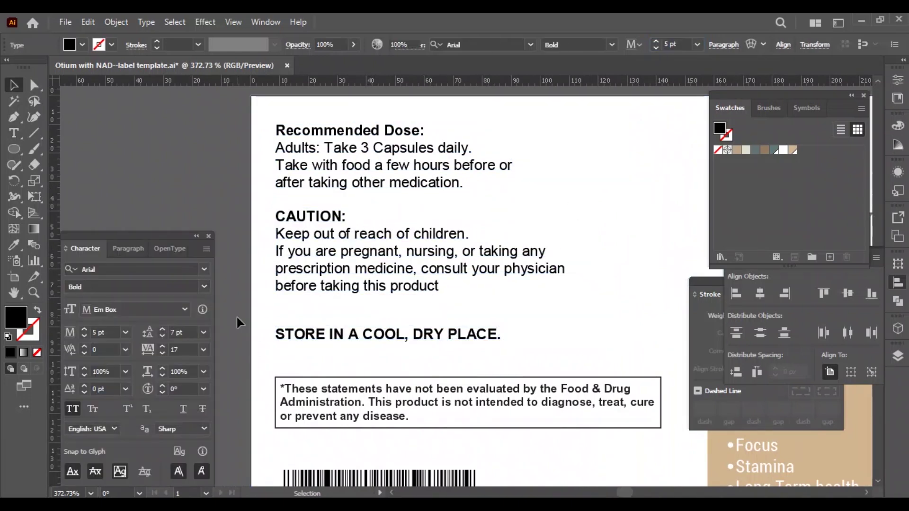
{"action": "left_click", "coordinate": [86, 388]}
Stretch the disclaimer box to about 21.33 px high and break the text so its third line starts with "cure"
{"action": "scroll", "coordinate": [404, 349], "scroll_direction": "down", "scroll_amount": 3}
{"action": "left_click", "coordinate": [417, 342]}
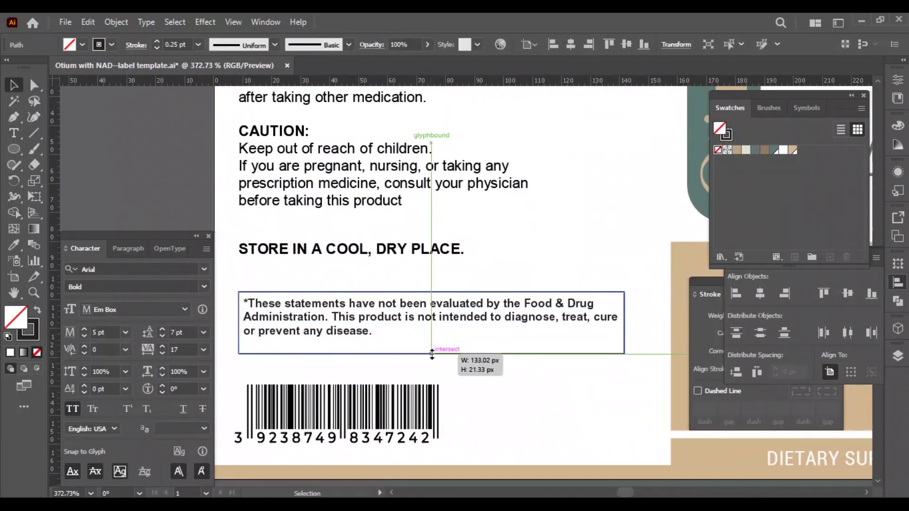
{"action": "key", "text": "t"}
{"action": "left_click", "coordinate": [590, 316]}
{"action": "key", "text": "Return"}
{"action": "key", "text": "Down"}
{"action": "key", "text": "BackSpace"}
Narrow the disclaimer box to about 126 px wide by moving its right edge inward
{"action": "left_click", "coordinate": [14, 85]}
{"action": "left_click", "coordinate": [626, 316]}
{"action": "left_click", "coordinate": [622, 321]}
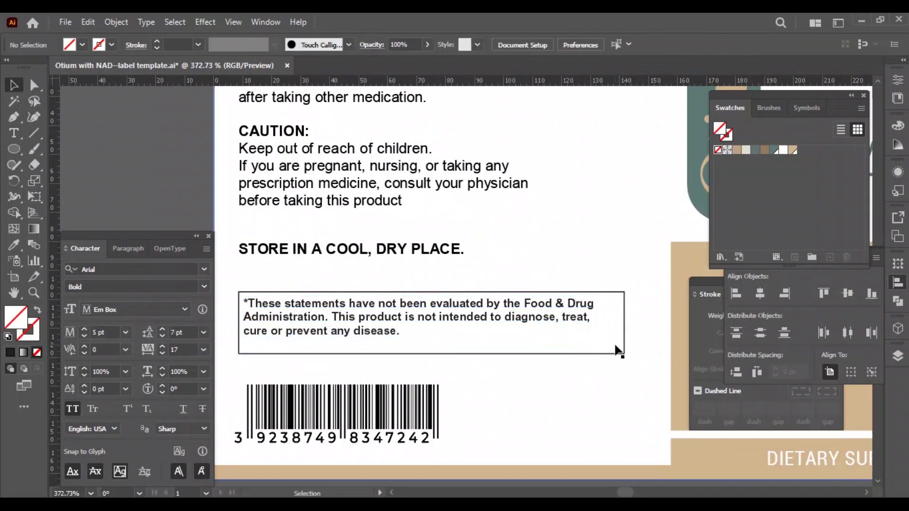
{"action": "double_click", "coordinate": [624, 318]}
{"action": "left_click_drag", "start_coordinate": [624, 322], "coordinate": [604, 322]}
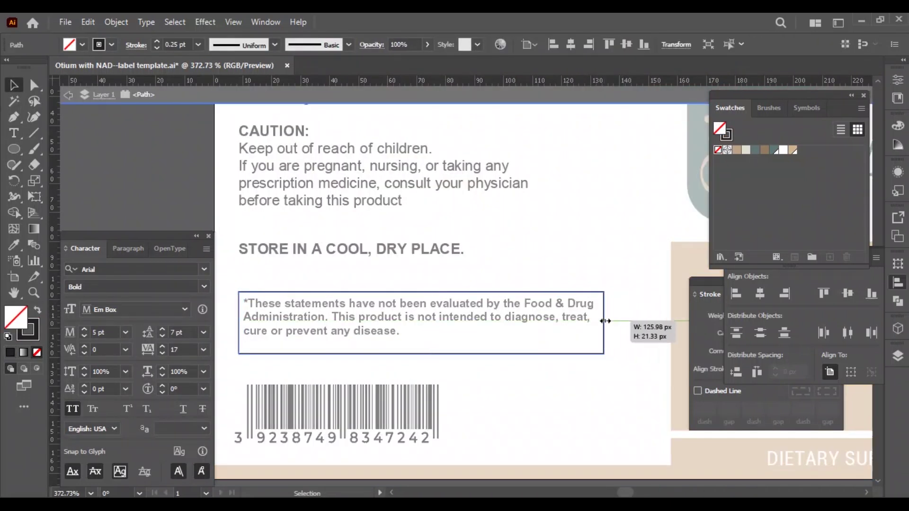
{"action": "key", "text": "Escape"}
Reduce the disclaimer box's height, centre the disclaimer text vertically in it and nudge them down
{"action": "left_click_drag", "start_coordinate": [421, 353], "coordinate": [423, 347]}
{"action": "left_click", "coordinate": [449, 317], "text": "shift"}
{"action": "left_click", "coordinate": [848, 293]}
{"action": "key", "text": "Down"}
{"action": "key", "text": "Down"}
{"action": "left_click", "coordinate": [196, 177]}
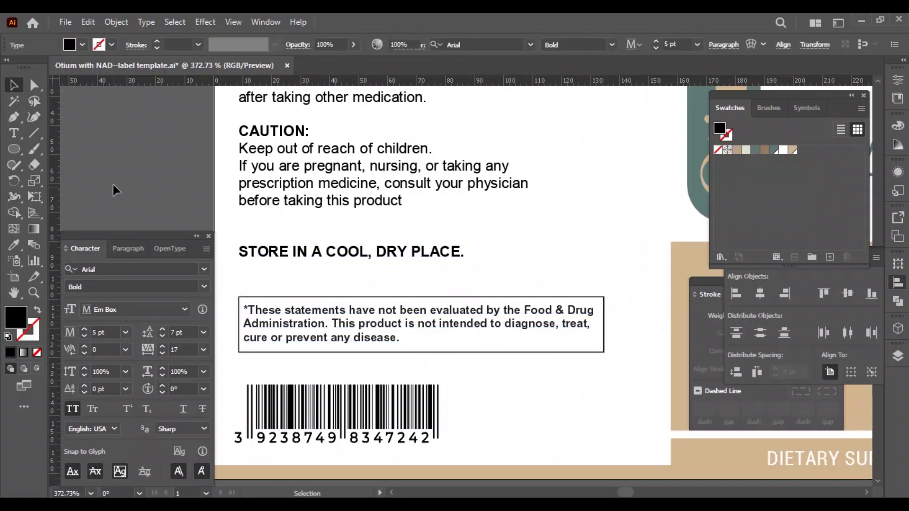
Enlarge the STORE IN A COOL, DRY PLACE line and nudge it up
{"action": "left_click", "coordinate": [307, 251]}
{"action": "left_click", "coordinate": [105, 331]}
{"action": "key", "text": "Up"}
{"action": "key", "text": "Up"}
{"action": "left_click", "coordinate": [171, 162]}
{"action": "key", "text": "ctrl+0"}
{"action": "key", "text": "ctrl+minus"}
{"action": "left_click_drag", "start_coordinate": [469, 375], "coordinate": [439, 394]}
{"action": "left_click", "coordinate": [171, 278]}
{"action": "double_click", "coordinate": [155, 306]}
{"action": "key", "text": "Escape"}
{"action": "left_click", "coordinate": [655, 48]}
{"action": "left_click", "coordinate": [241, 142]}
{"action": "left_click_drag", "start_coordinate": [210, 399], "coordinate": [256, 384]}
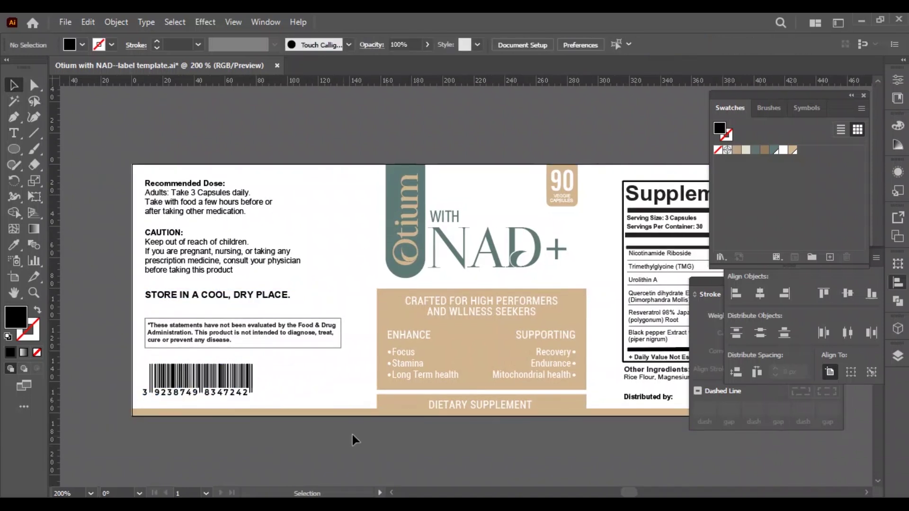
Place a copy of the front panel's Otium logo below the Supplement Facts table and rotate it to read horizontally
{"action": "left_click_drag", "start_coordinate": [580, 401], "coordinate": [510, 401]}
{"action": "left_click_drag", "start_coordinate": [485, 445], "coordinate": [459, 443]}
{"action": "left_click_drag", "start_coordinate": [561, 412], "coordinate": [459, 316]}
{"action": "left_click_drag", "start_coordinate": [129, 171], "coordinate": [429, 332]}
{"action": "key", "text": "r"}
{"action": "left_click_drag", "start_coordinate": [422, 365], "coordinate": [331, 324]}
{"action": "key", "text": "v"}
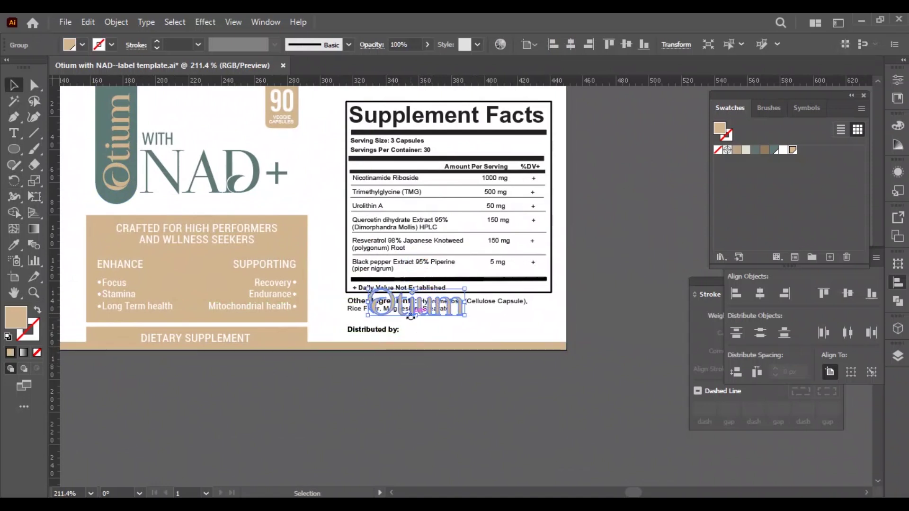
Shrink the copied Otium logo to fit beside "Distributed by:" and fill it with the teal swatch
{"action": "left_click_drag", "start_coordinate": [412, 315], "coordinate": [455, 332]}
{"action": "left_click", "coordinate": [773, 150]}
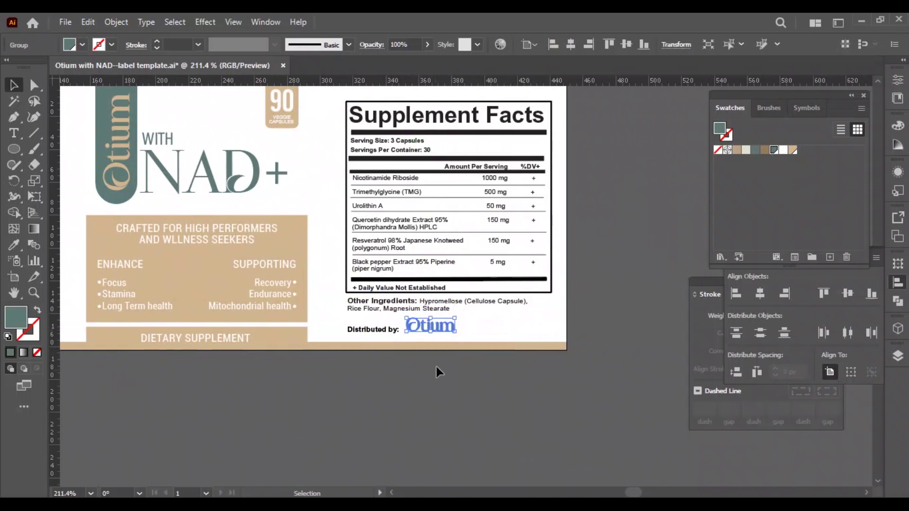
{"action": "left_click", "coordinate": [444, 396]}
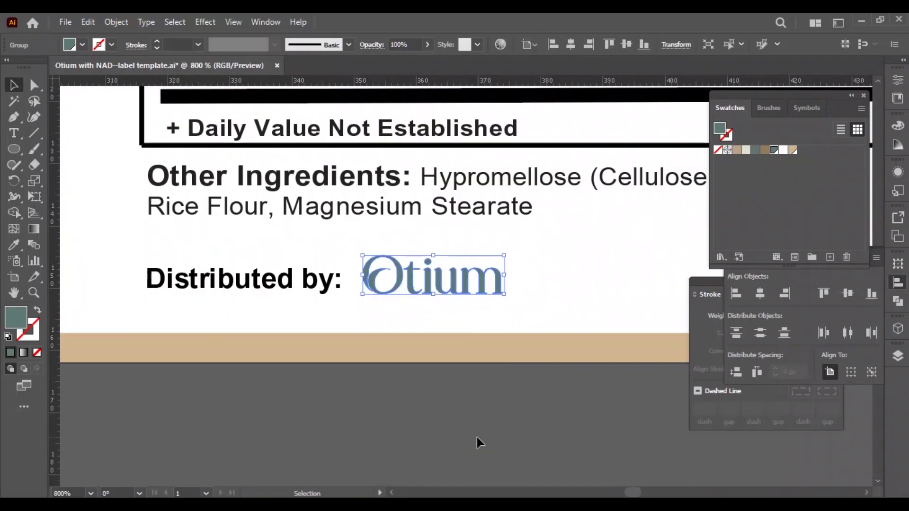
{"action": "left_click", "coordinate": [478, 436]}
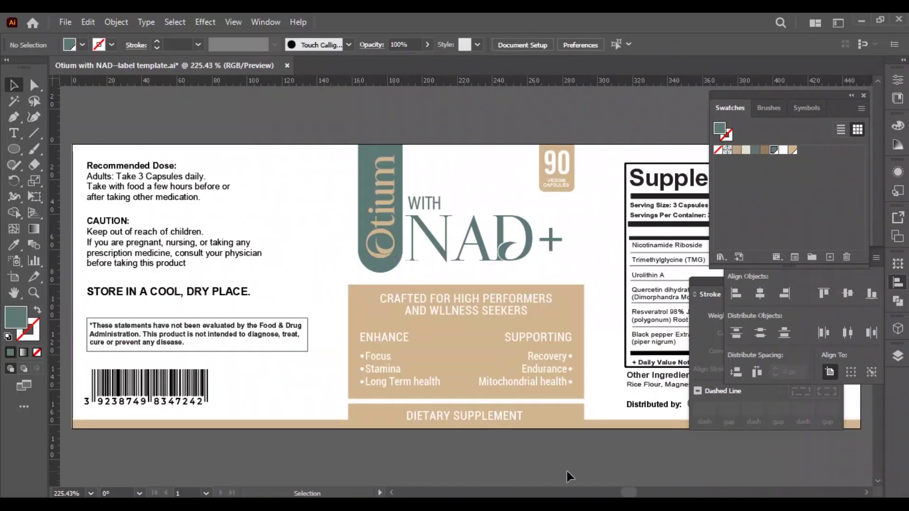
Save the label document with the whole artboard in view
{"action": "left_click_drag", "start_coordinate": [594, 466], "coordinate": [415, 416]}
{"action": "key", "text": "z"}
{"action": "key", "text": "v"}
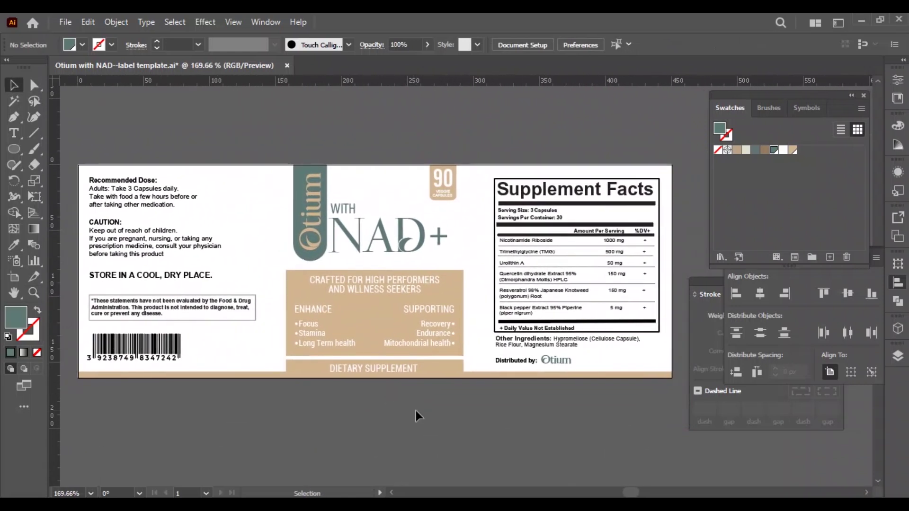
{"action": "key", "text": "ctrl+s"}
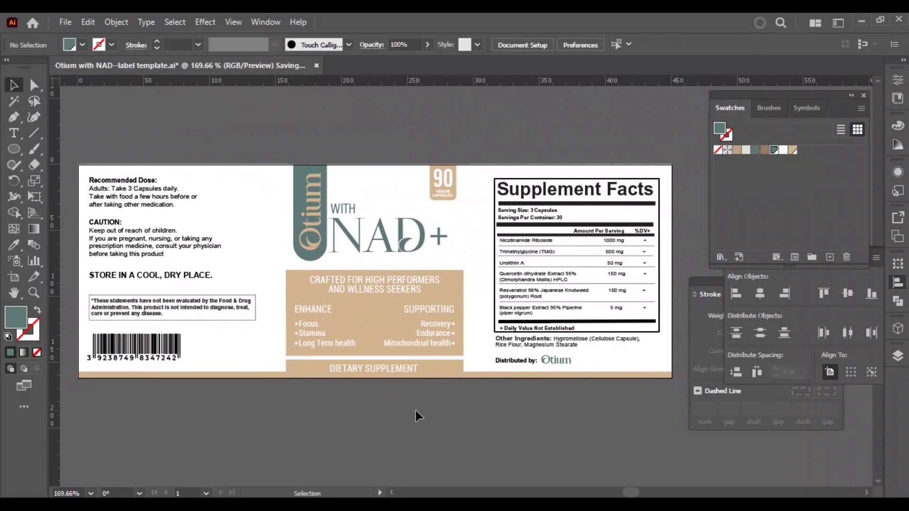
Show the finished label in full-screen mode without the interface, fitted to the window
{"action": "key", "text": "f"}
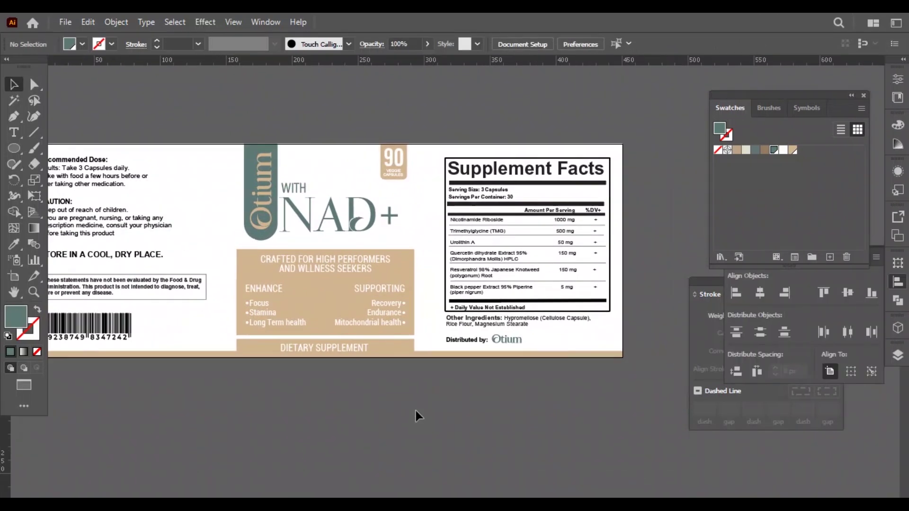
{"action": "key", "text": "f"}
{"action": "key", "text": "ctrl+0"}
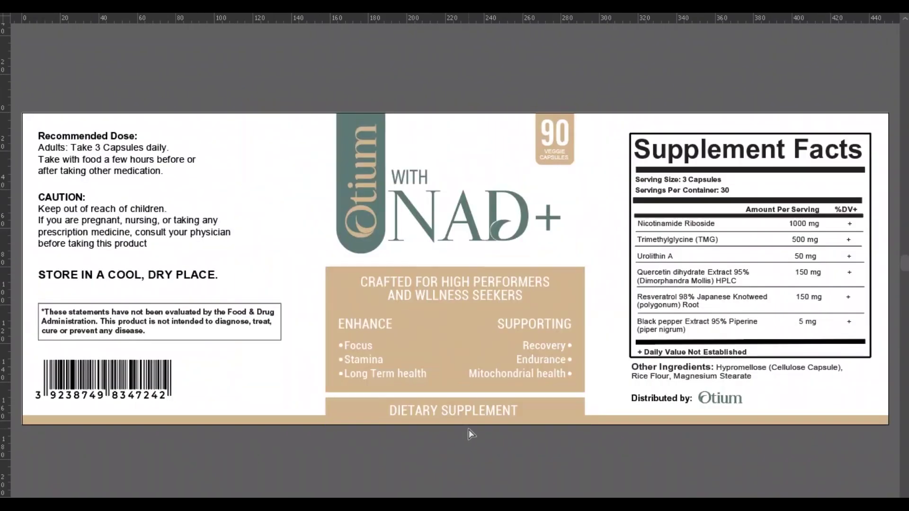